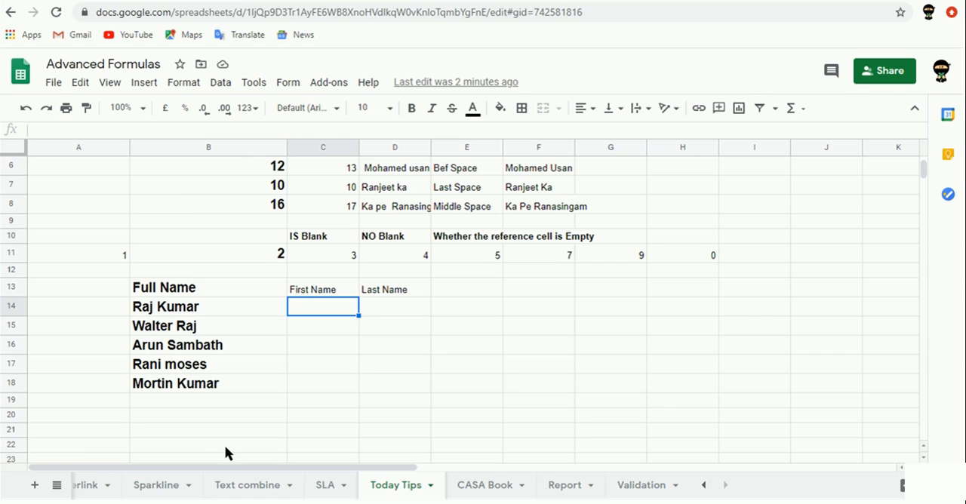
# Enter the label "Smart Fill" in cell A13, beside the Full Name header
pyautogui.press('Left')
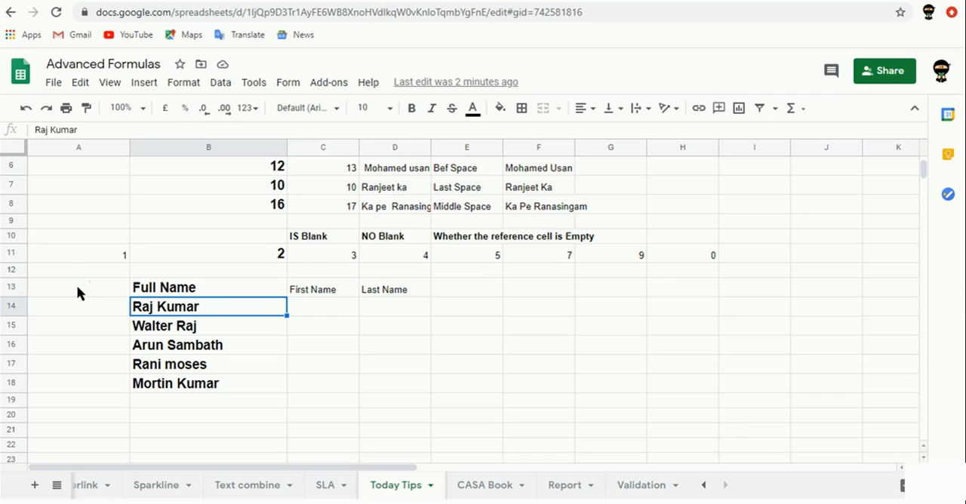
pyautogui.click(78, 287)
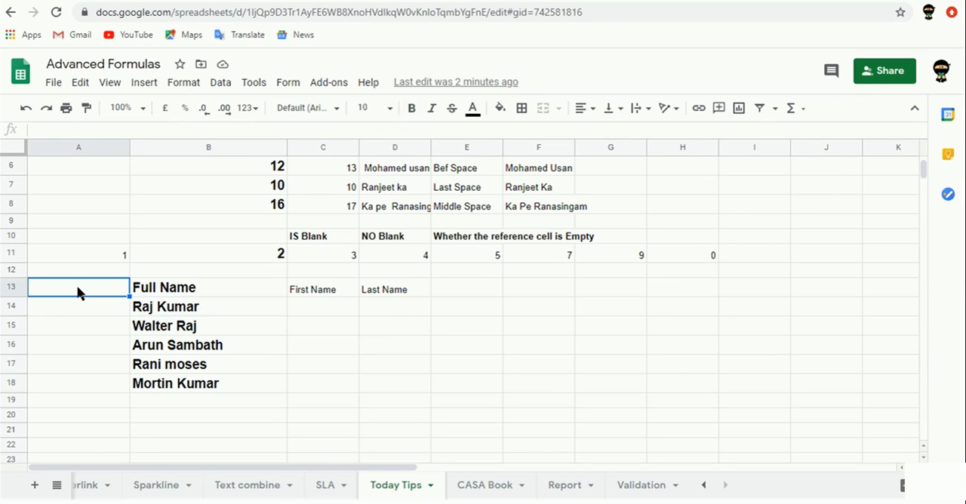
pyautogui.write('Smart /fill')
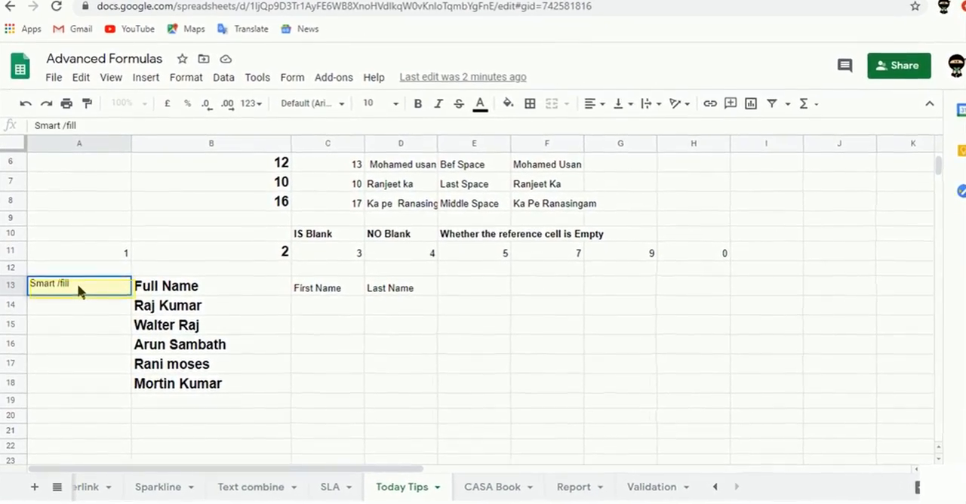
pyautogui.press('BackSpace')
pyautogui.press('BackSpace')
pyautogui.press('BackSpace')
pyautogui.press('BackSpace')
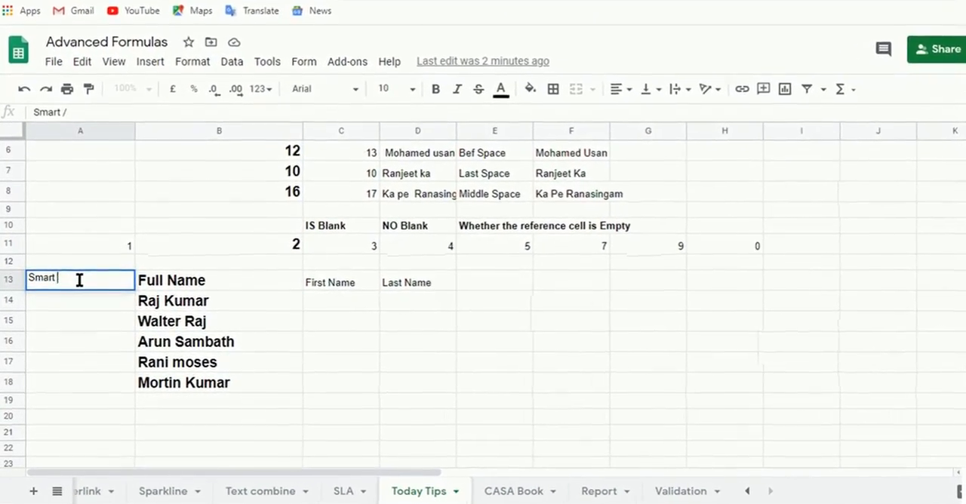
pyautogui.press('BackSpace')
pyautogui.write('Fill')
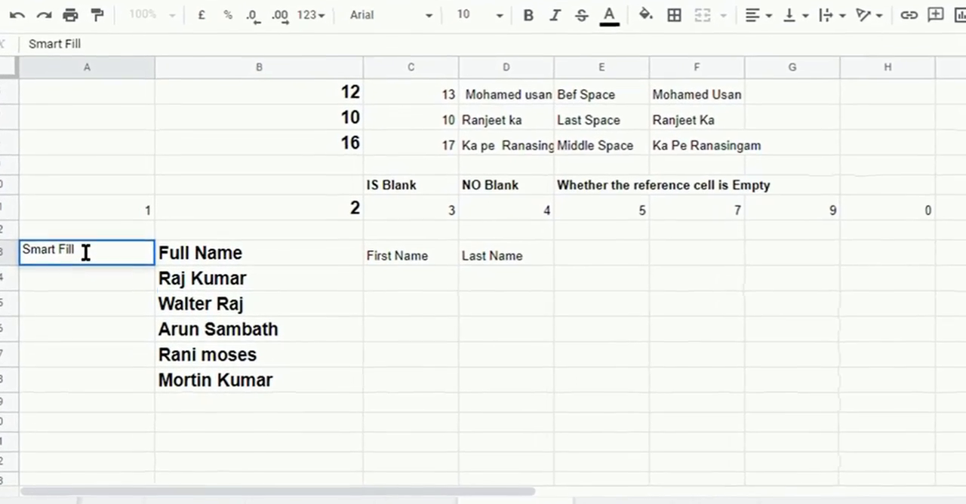
pyautogui.press('Return')
# Enter the label "Upgrade of Flash fill" in cell A12, above the Smart Fill label
pyautogui.click(85, 253)
pyautogui.press('Up')
pyautogui.press('Up')
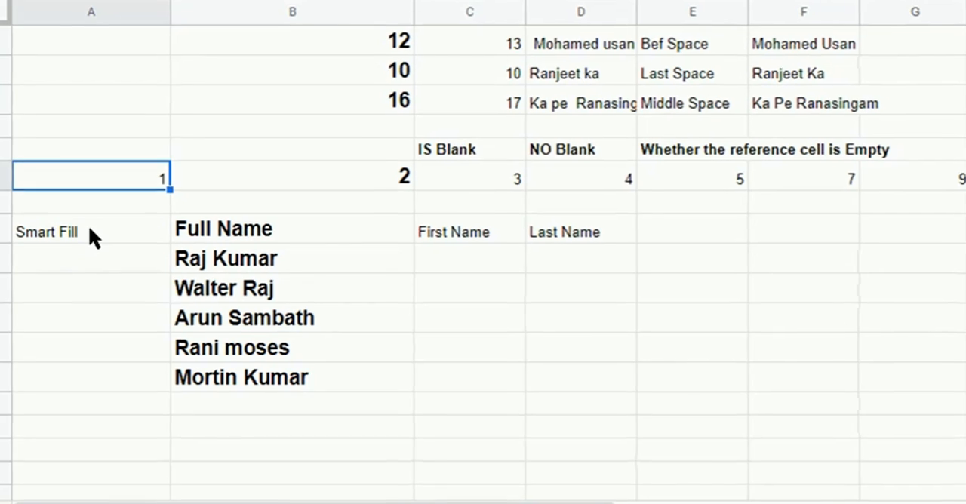
pyautogui.press('Down')
pyautogui.write('Upgrade of Flash fill')
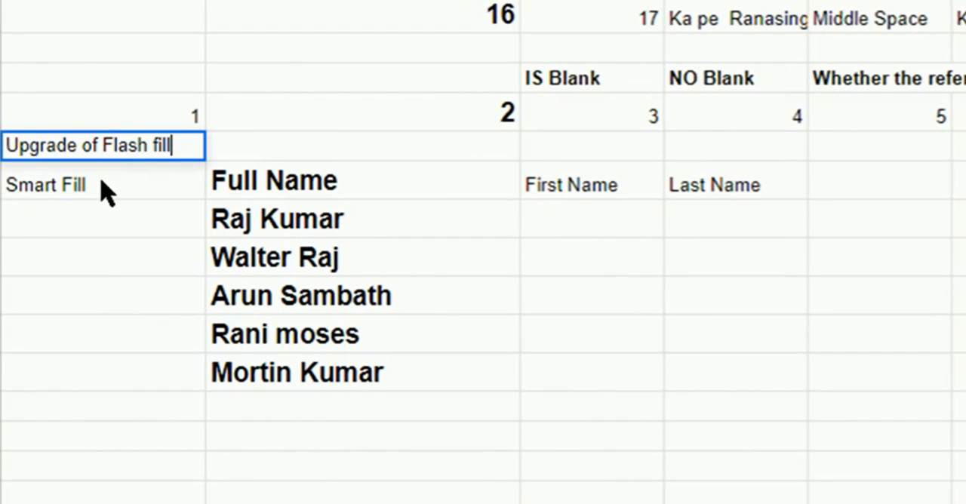
pyautogui.press('Tab')
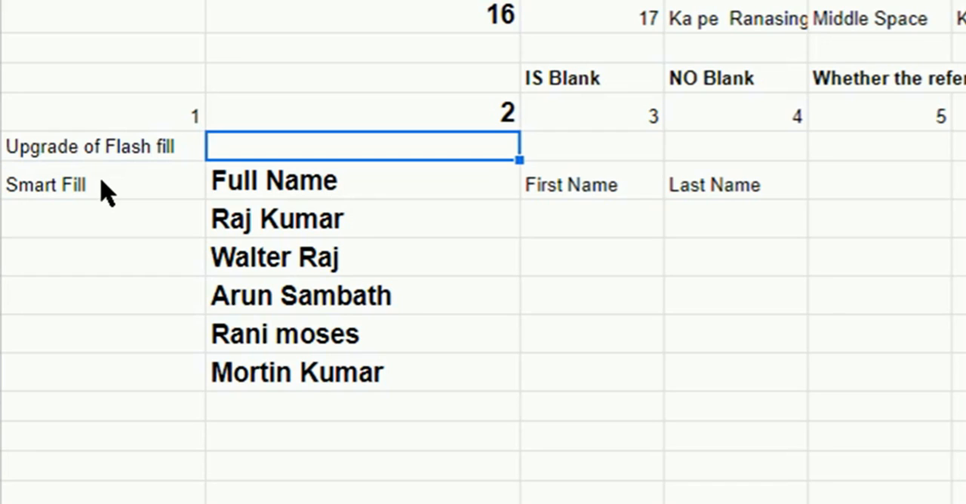
# Enter the first name from B14 in C14, show the suggested Smart Fill formula and accept it for C14:C18
pyautogui.press('Down')
pyautogui.press('Down')
pyautogui.press('Down')
pyautogui.press('Down')
pyautogui.press('Down')
pyautogui.press('Down')
pyautogui.press('Down')
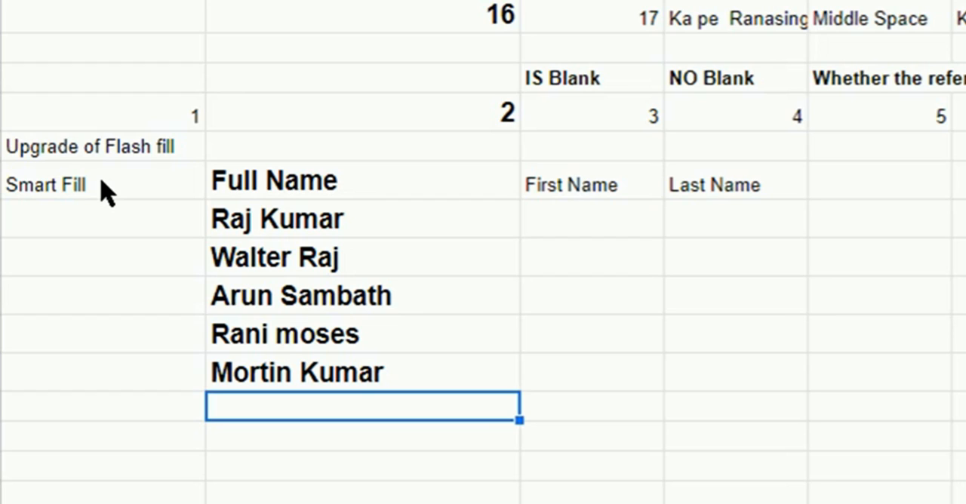
pyautogui.press('Right')
pyautogui.press('Up')
pyautogui.press('Up')
pyautogui.press('Up')
pyautogui.press('Up')
pyautogui.press('Up')
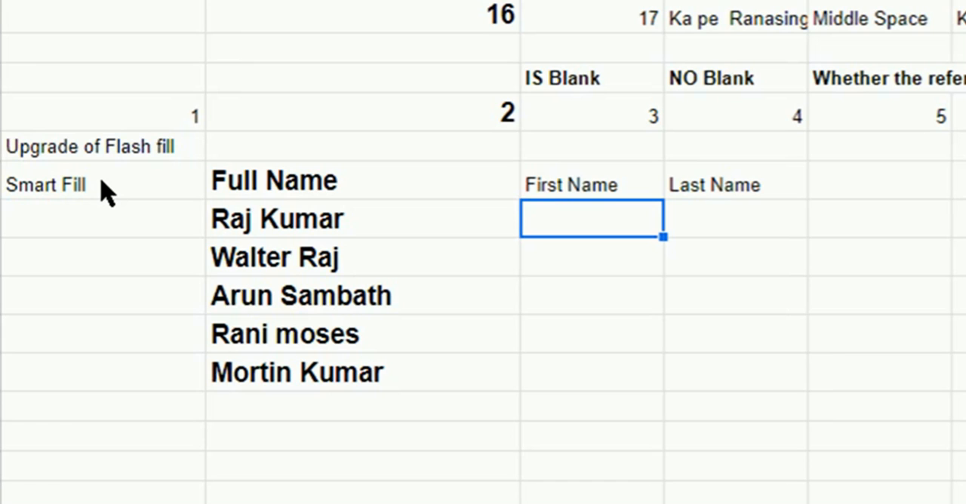
pyautogui.write('Raj')
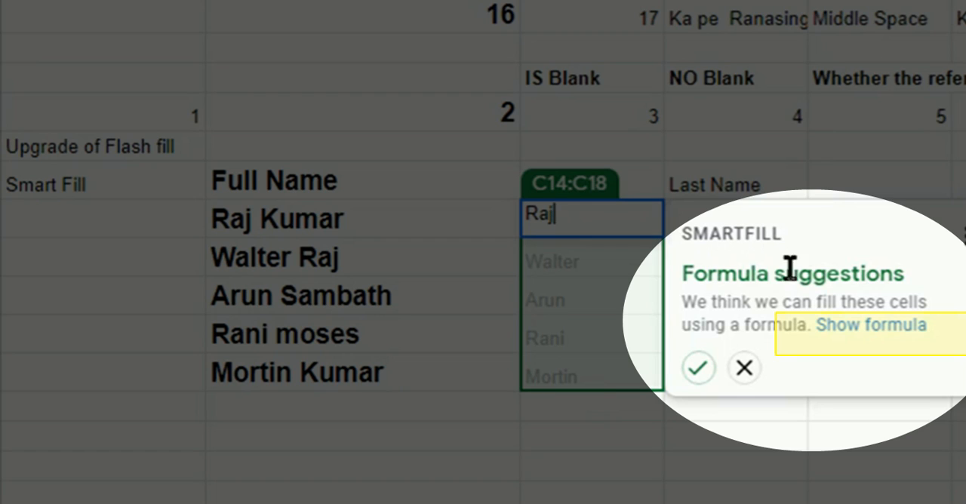
pyautogui.click(838, 326)
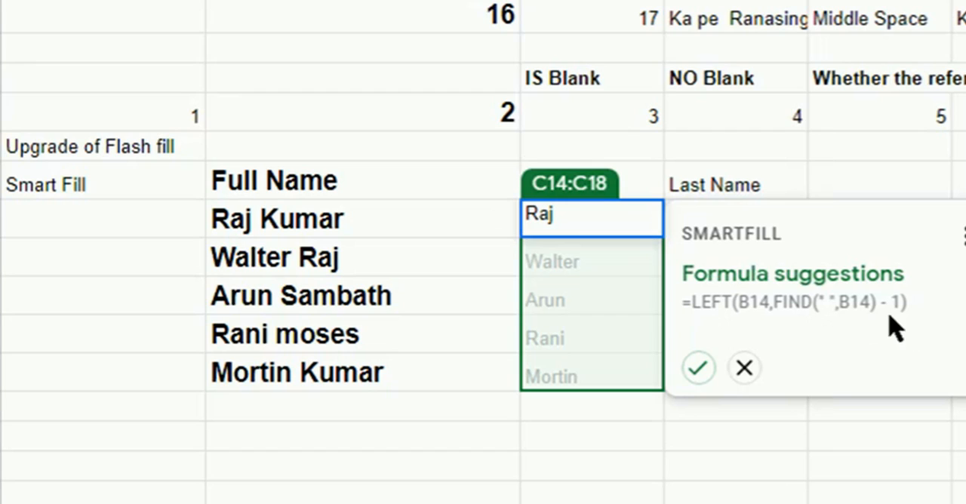
pyautogui.click(698, 369)
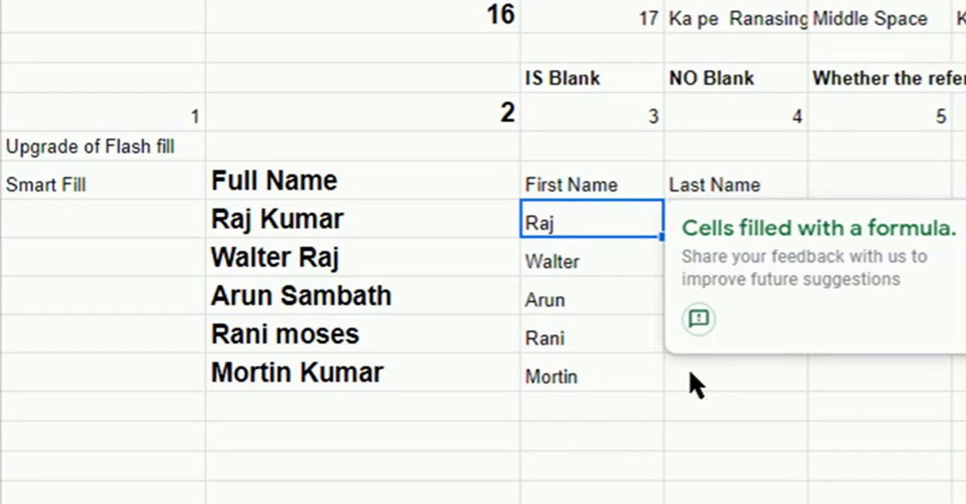
# Enter the last name from B14 under the Last Name header in D14
pyautogui.press('Right')
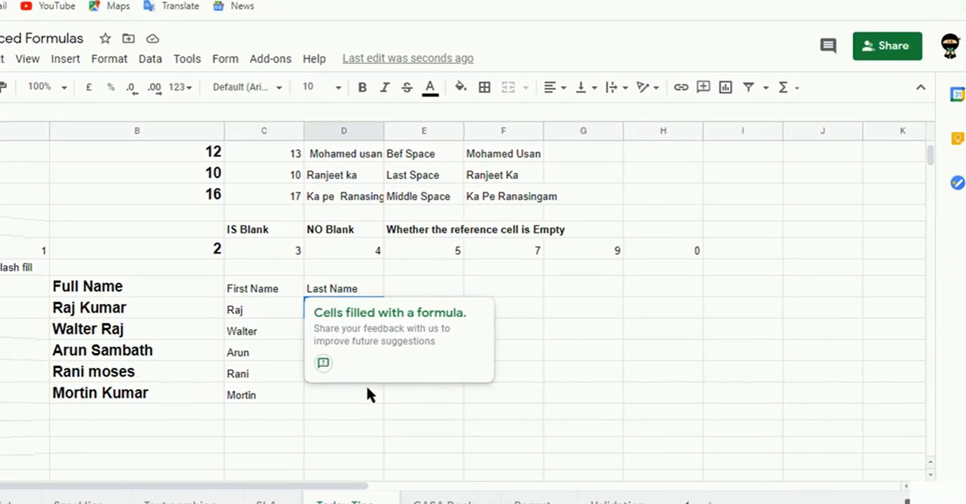
pyautogui.write('Ku')
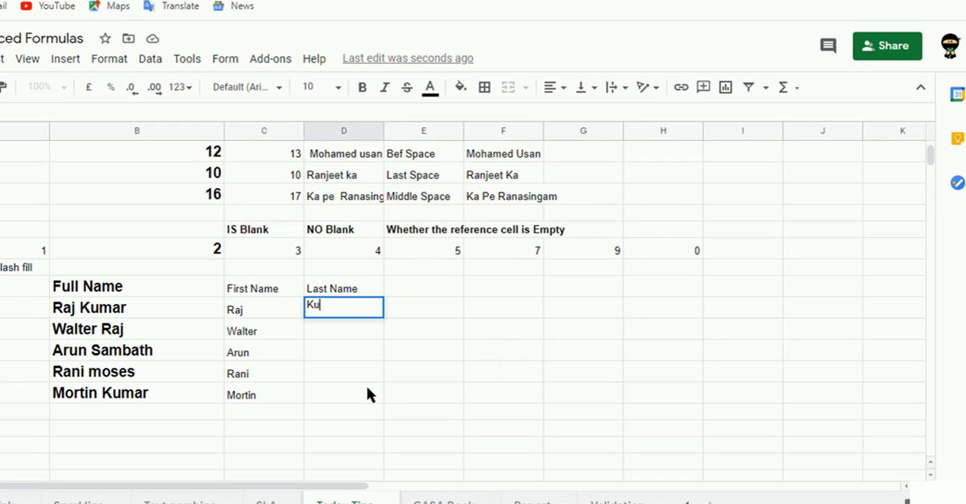
pyautogui.write('mar')
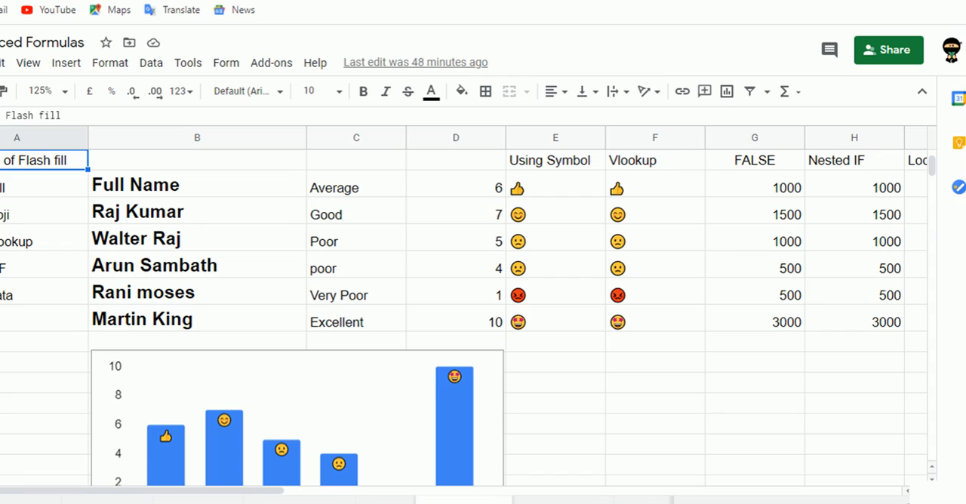
# Examine the conditions and bonus values in the nested IF formula in H13, leaving the formula as it is
pyautogui.click(849, 184)
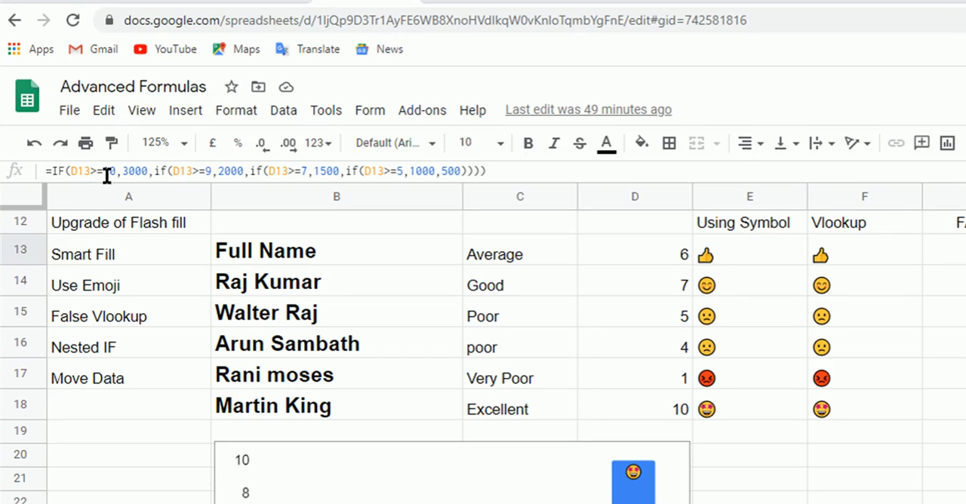
pyautogui.doubleClick(141, 174)
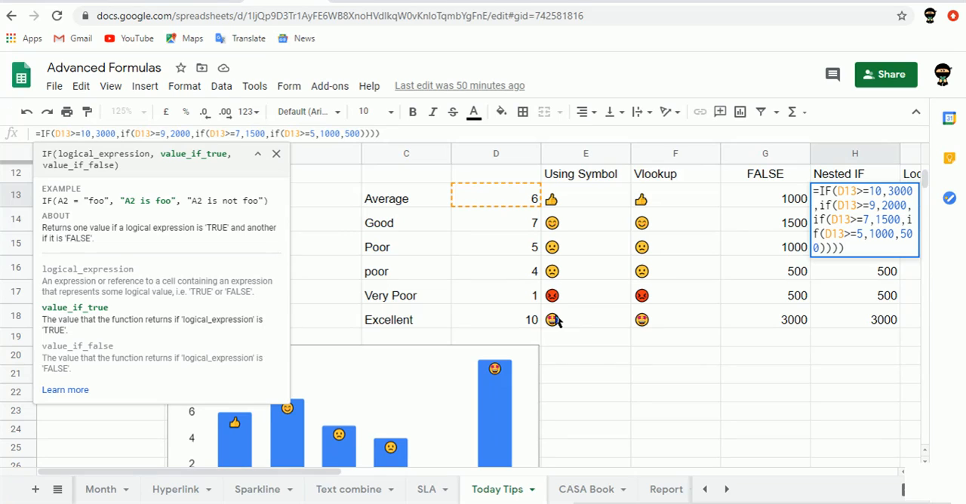
pyautogui.press('Escape')
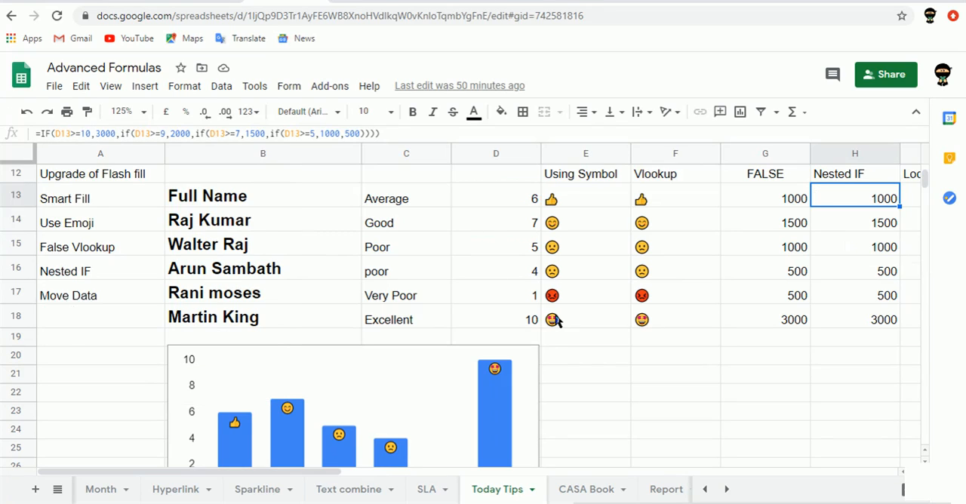
# Examine the LOOKUP formula in I13 and the Bonus Rate table it references further down the sheet
pyautogui.click(850, 339)
pyautogui.press('Right')
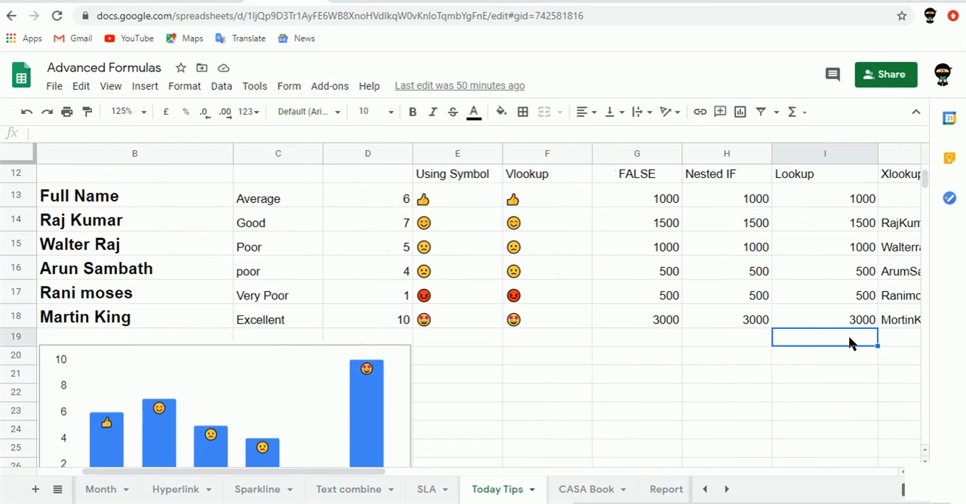
pyautogui.press('Up')
pyautogui.press('Up')
pyautogui.press('Up')
pyautogui.press('Up')
pyautogui.press('Up')
pyautogui.press('Up')
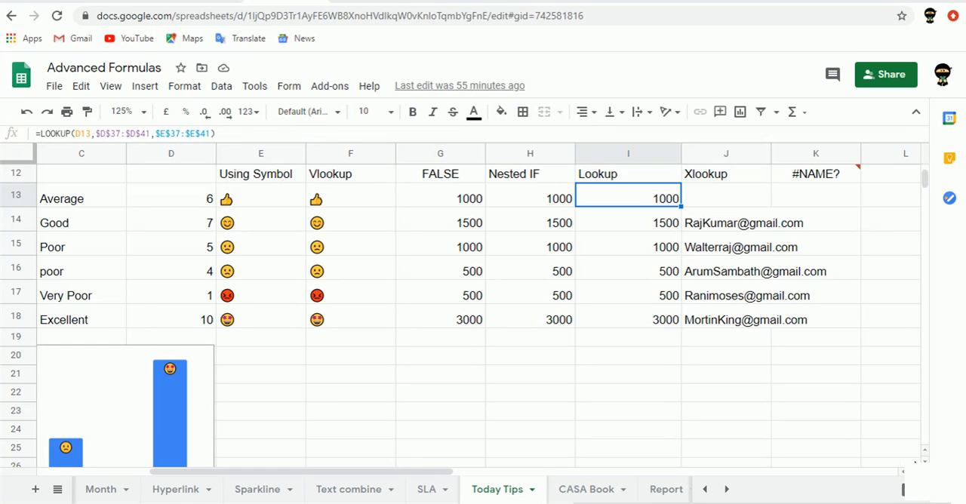
pyautogui.click(924, 458)
pyautogui.click(924, 459)
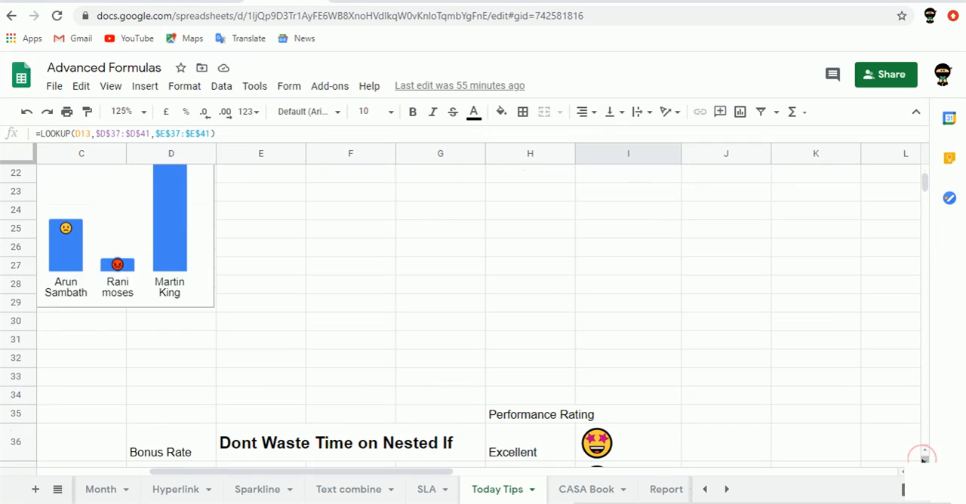
pyautogui.click(924, 458)
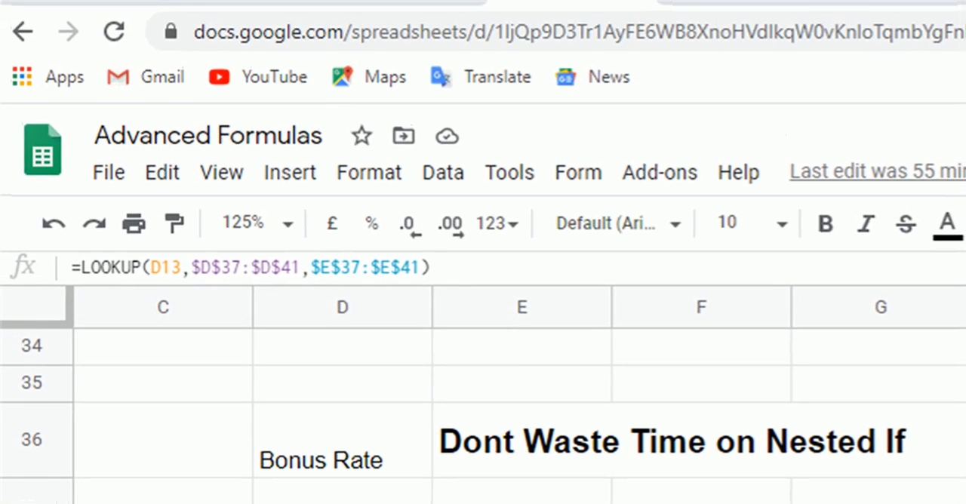
pyautogui.scroll(12, 483, 415)
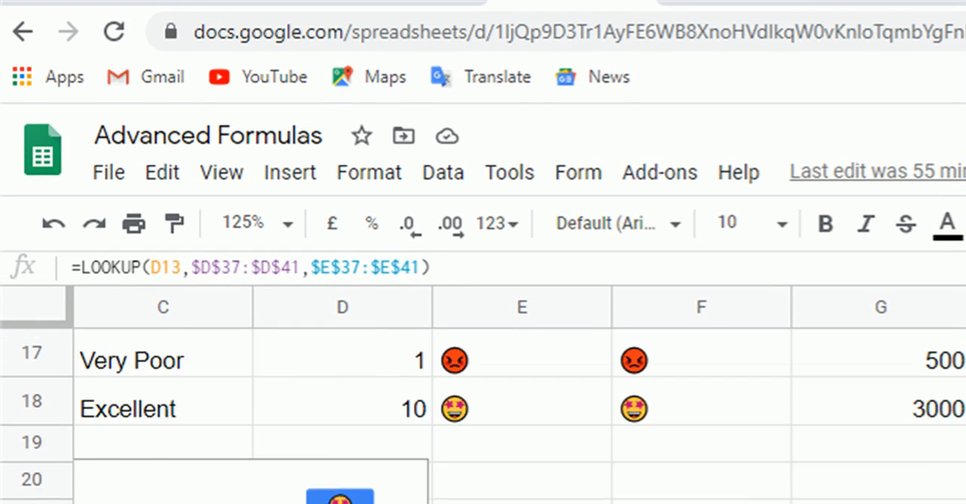
pyautogui.scroll(2, 483, 415)
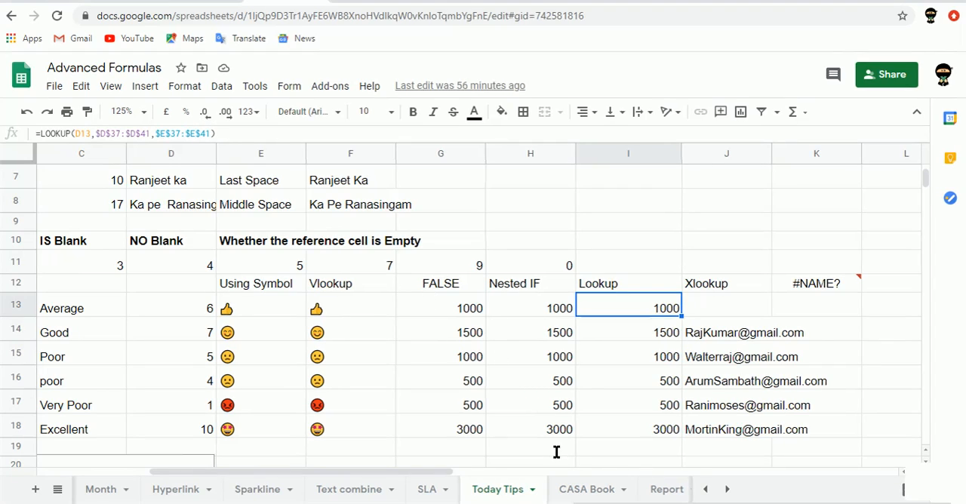
# Review the Lookup column from its header in I12 down to I16 against the neighbouring Nested IF column
pyautogui.press('Down')
pyautogui.press('Down')
pyautogui.press('Down')
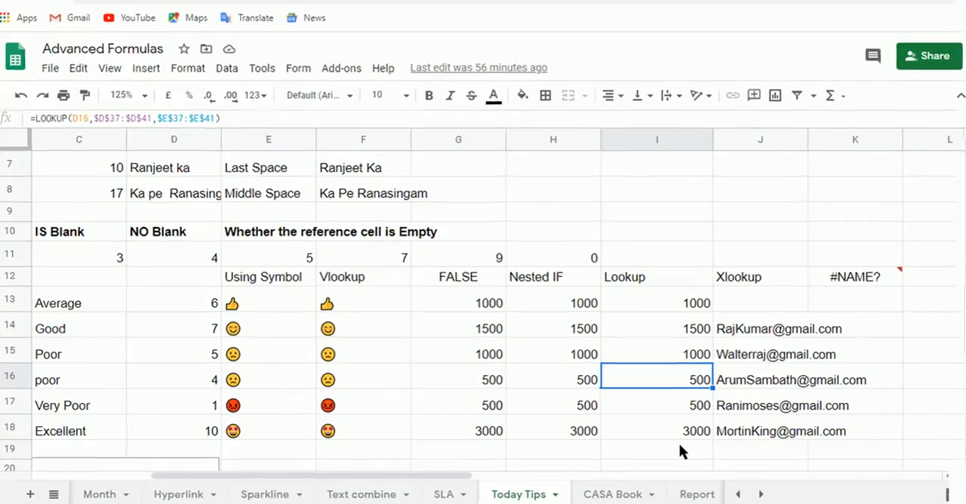
pyautogui.press('Up')
pyautogui.press('Up')
pyautogui.press('Up')
pyautogui.press('Up')
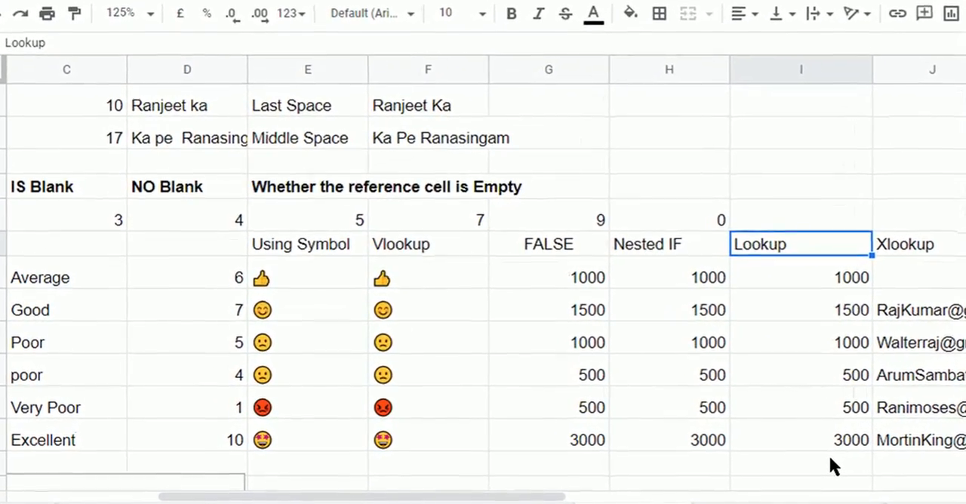
pyautogui.press('Left')
pyautogui.press('Right')
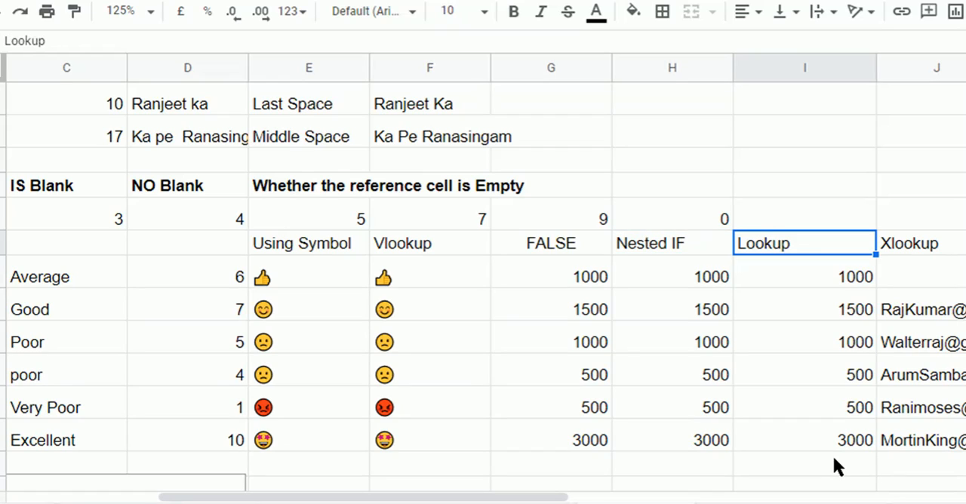
# Examine the VLOOKUP formulas in F13 and G13 and the Performance Rating and Bonus Rate tables they reference
pyautogui.press('Left')
pyautogui.press('Left')
pyautogui.press('Left')
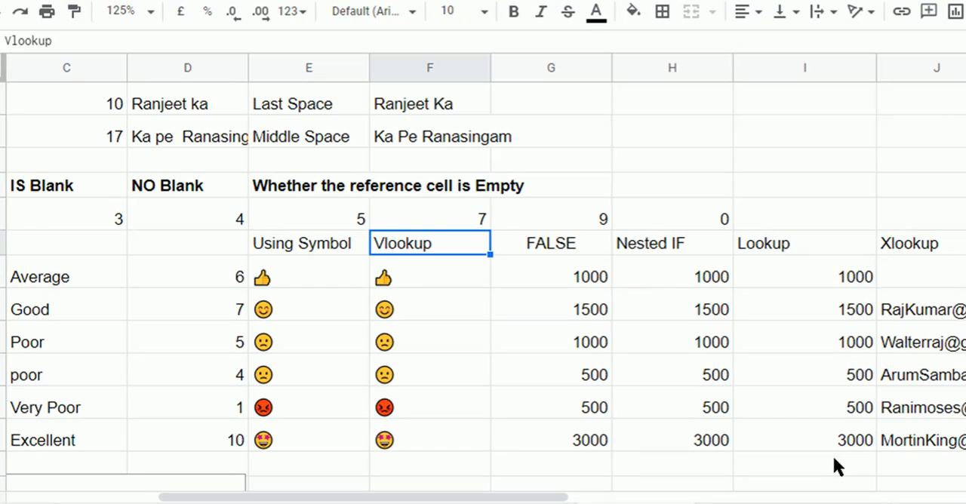
pyautogui.press('Down')
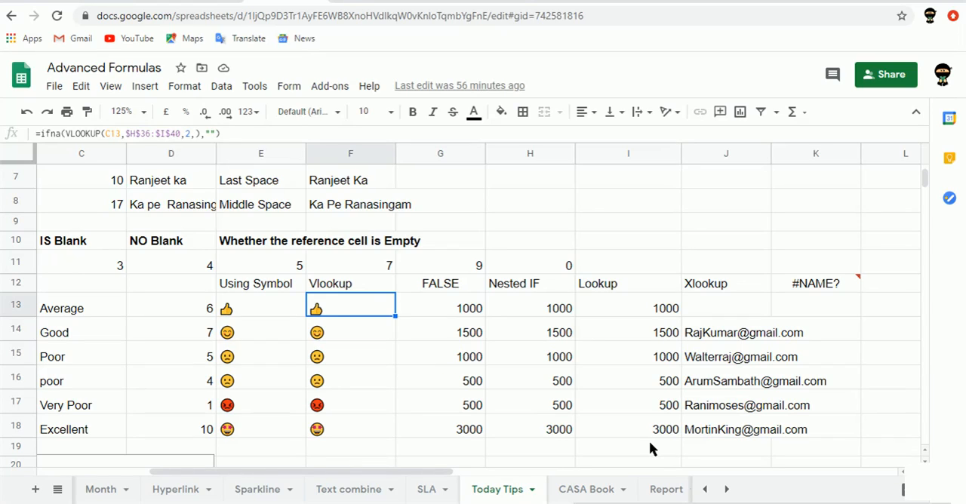
pyautogui.press('Right')
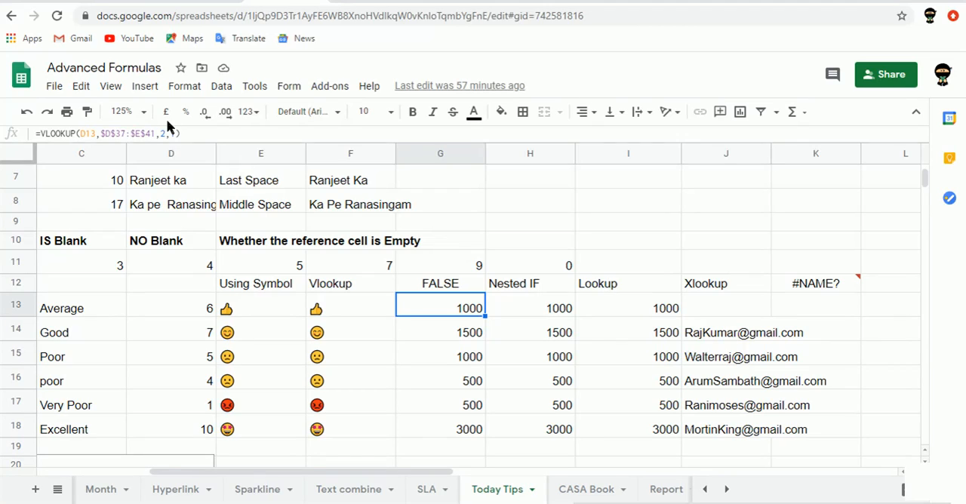
pyautogui.click(93, 135)
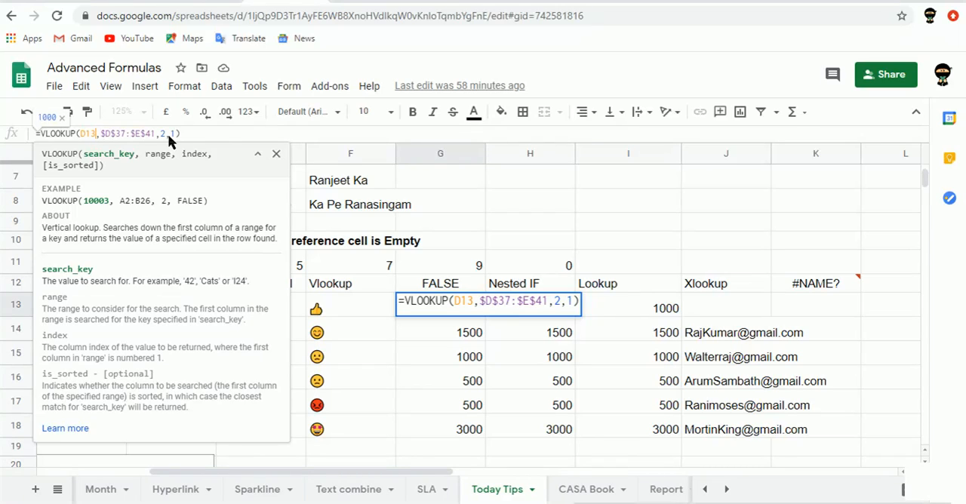
pyautogui.press('Tab')
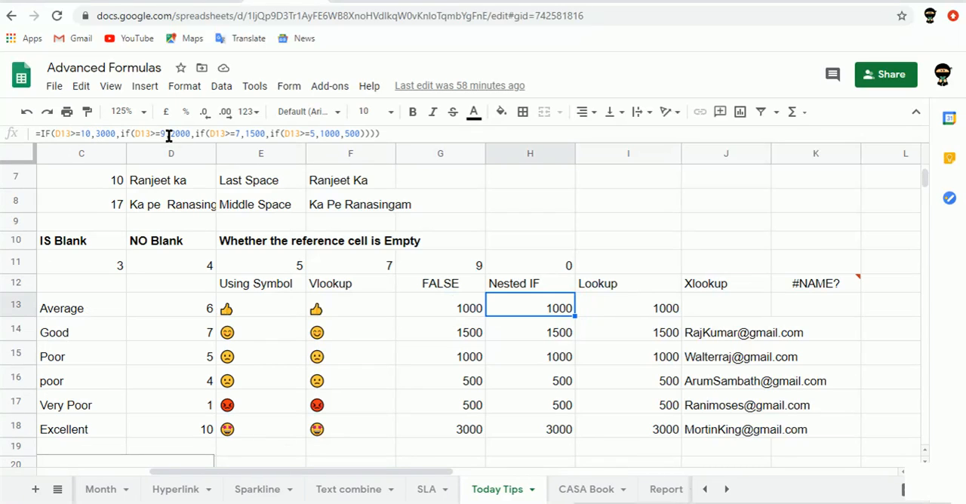
pyautogui.press('Left')
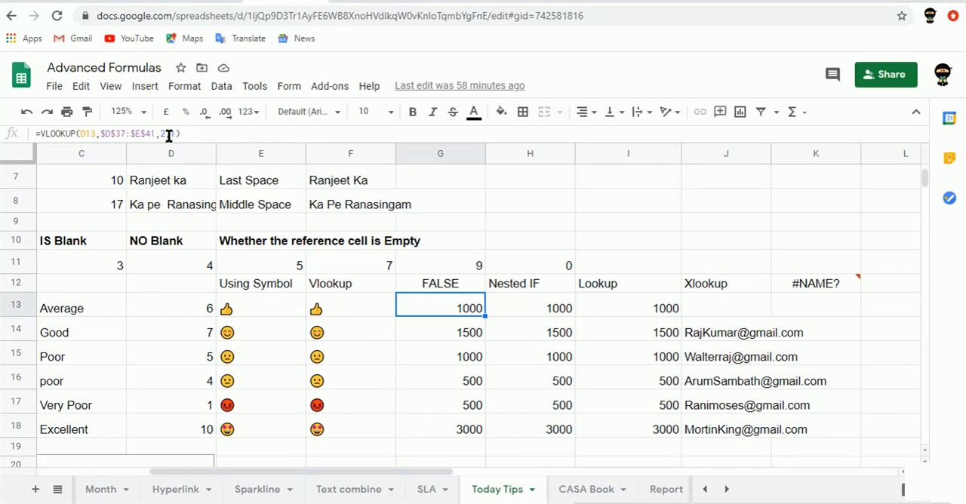
pyautogui.press('Left')
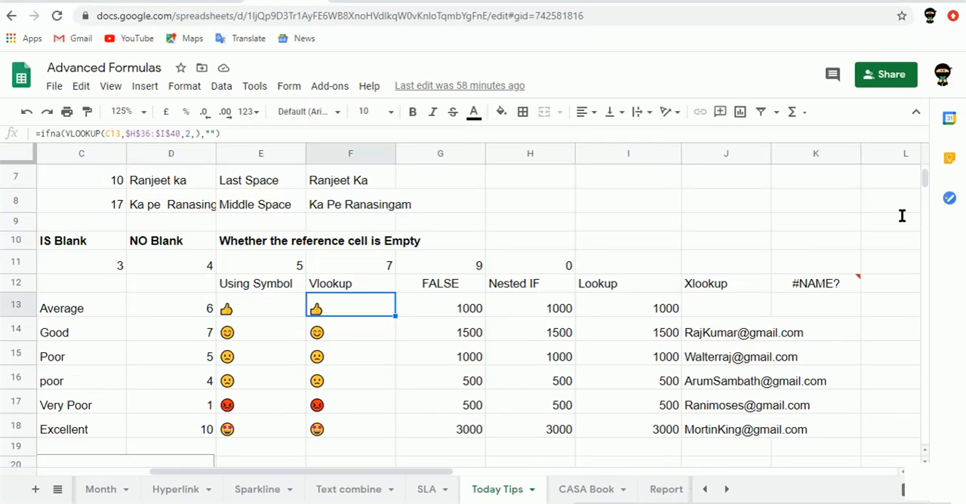
pyautogui.click(926, 217)
pyautogui.moveTo(926, 217); pyautogui.dragTo(923, 183)
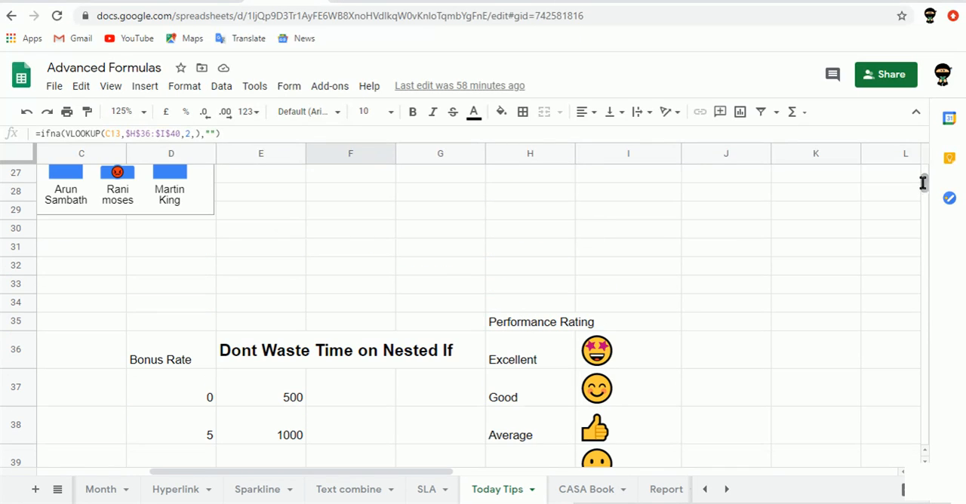
# Examine the Performance Rating table in H36:I40, checking which emoji is paired with each rating
pyautogui.click(533, 352)
pyautogui.press('Down')
pyautogui.press('Down')
pyautogui.press('Down')
pyautogui.press('Down')
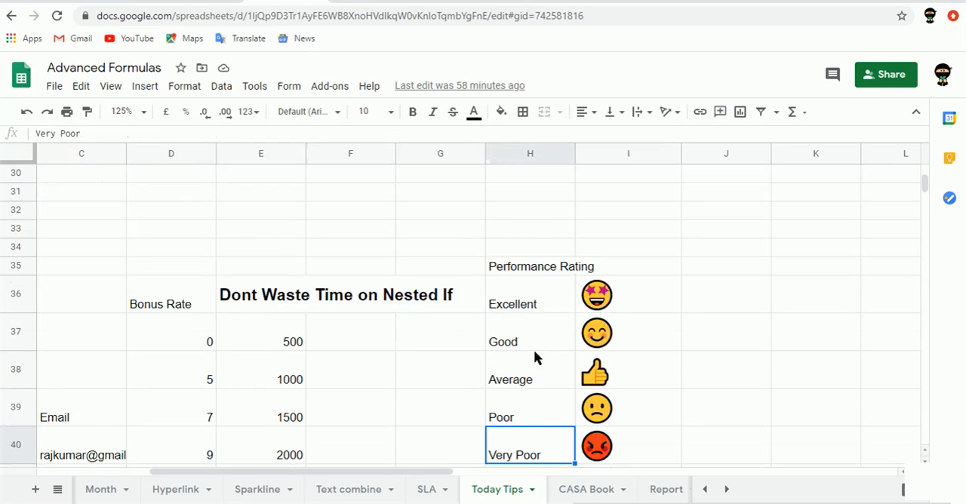
pyautogui.press('Down')
pyautogui.press('Up')
pyautogui.press('Right')
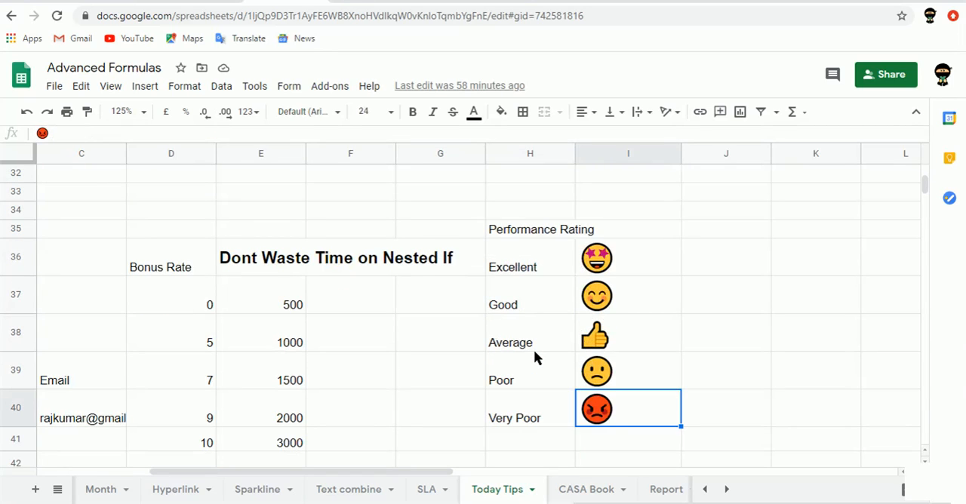
pyautogui.press('Up')
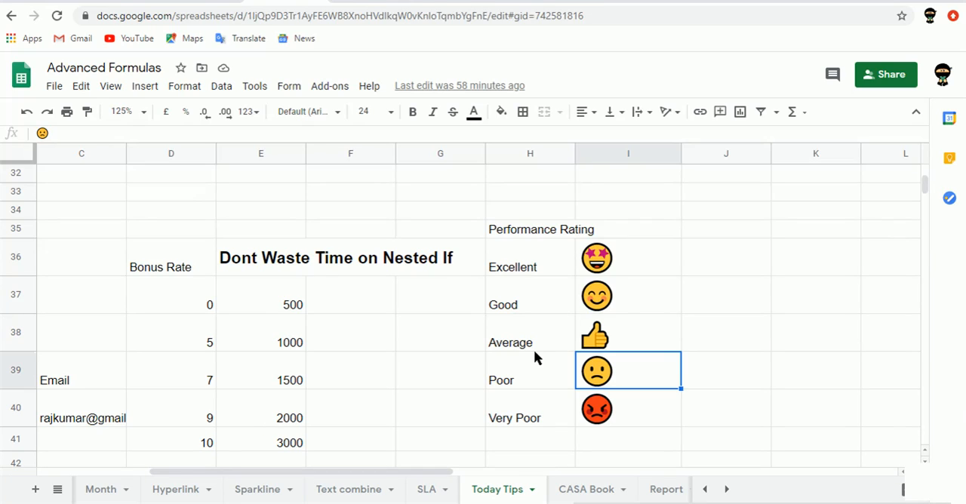
# Browse the transport and symbol categories of the emoji picker from cell J39 without inserting an emoji
pyautogui.press('Right')
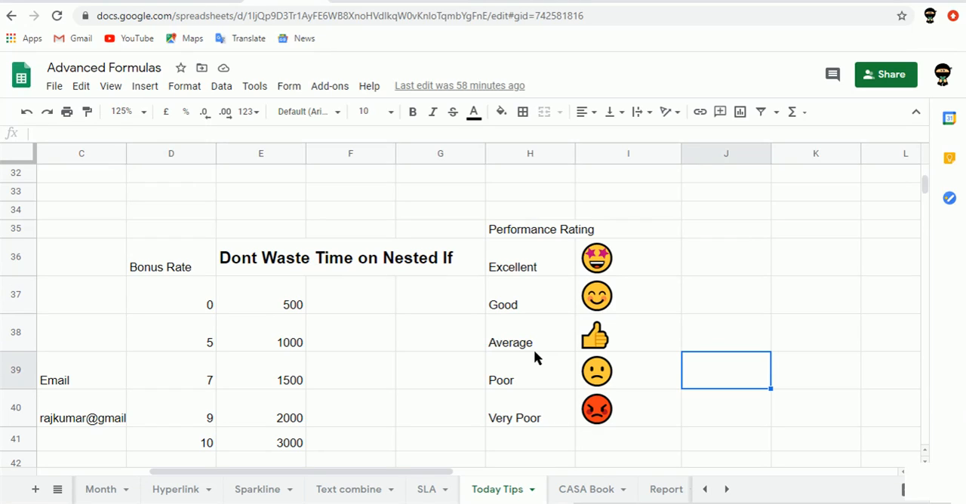
pyautogui.press('F2')
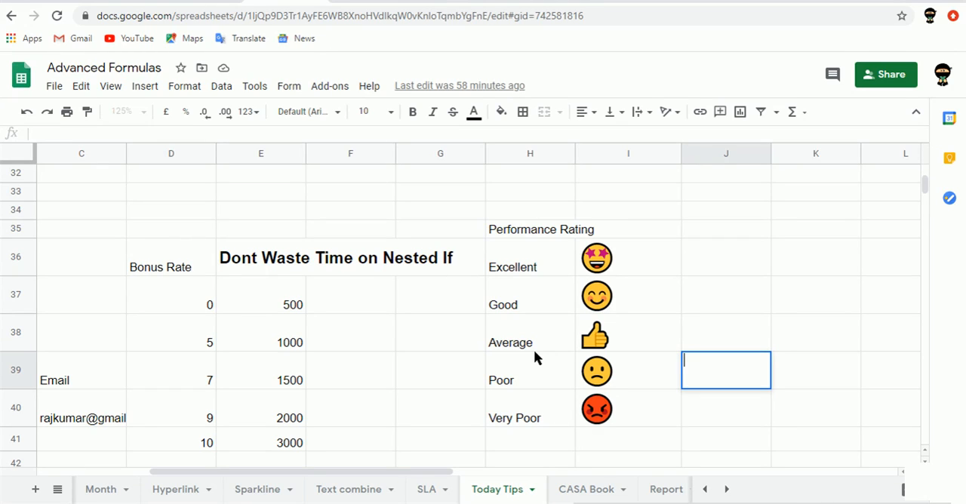
pyautogui.press('super+period')
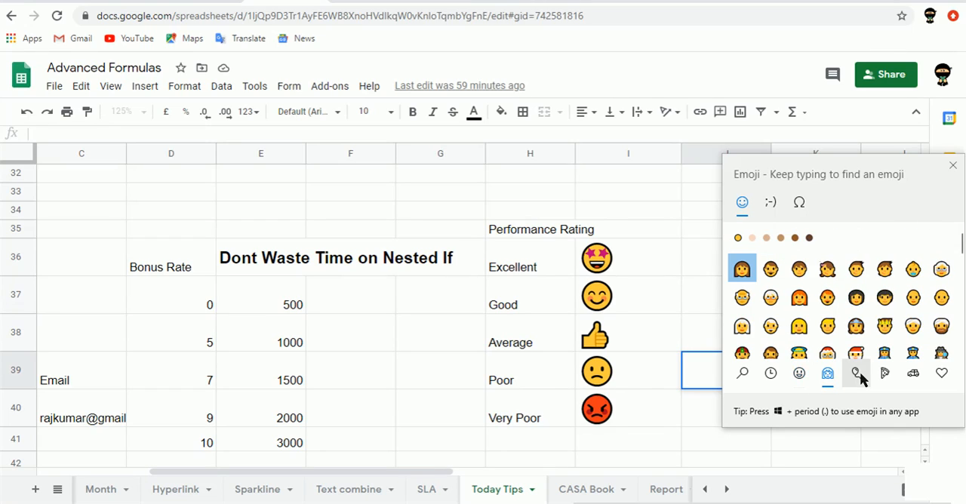
pyautogui.click(915, 375)
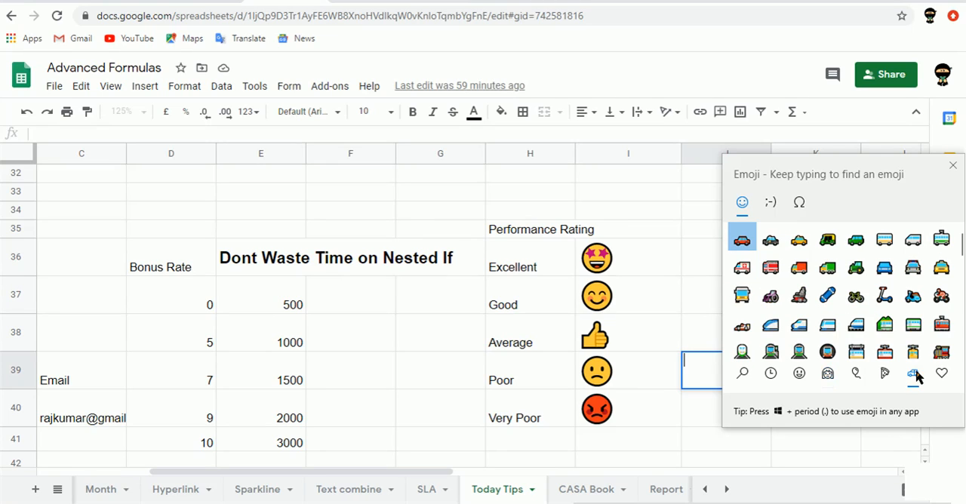
pyautogui.click(936, 377)
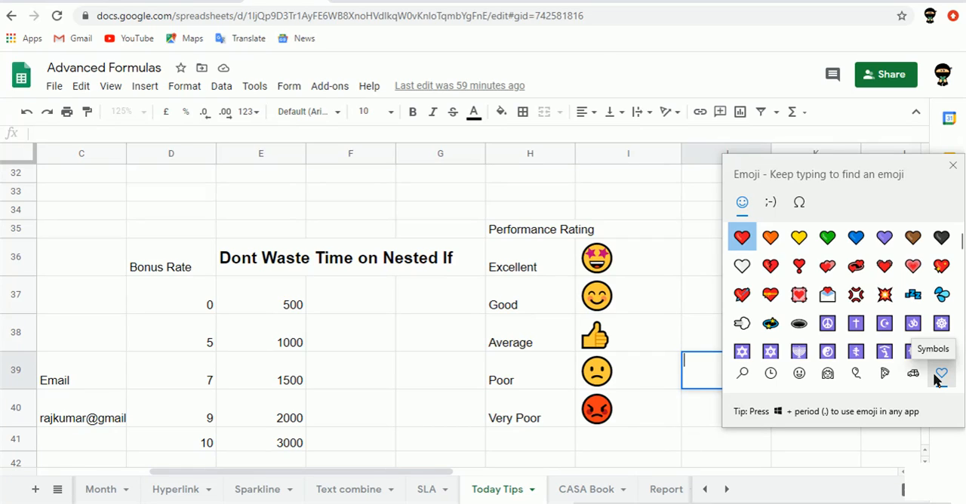
pyautogui.click(954, 167)
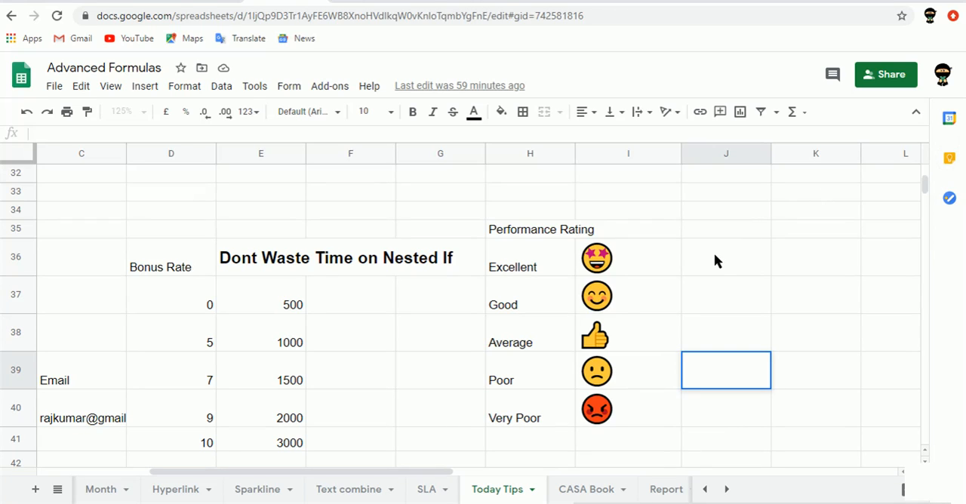
pyautogui.press('Up')
pyautogui.press('Up')
pyautogui.press('Up')
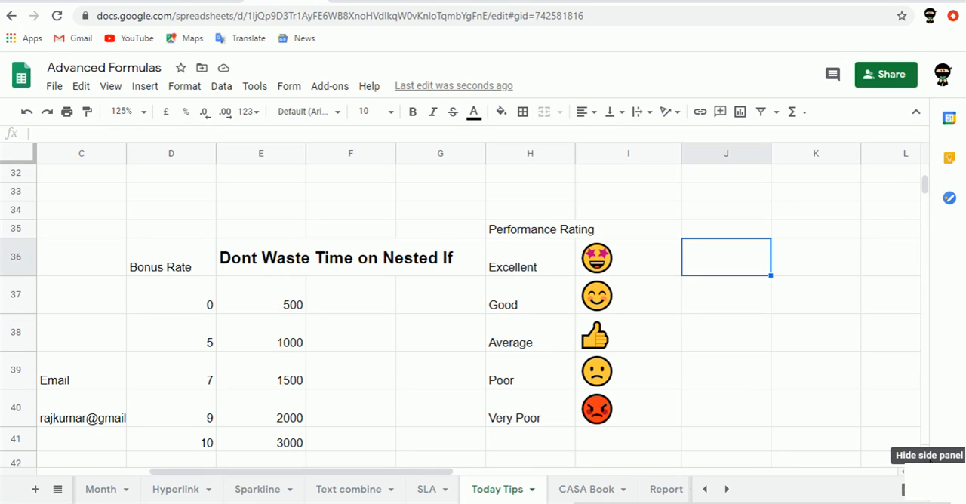
# Examine the IFS formula in E13 of the Using Symbol column
pyautogui.scroll(1, 927, 454)
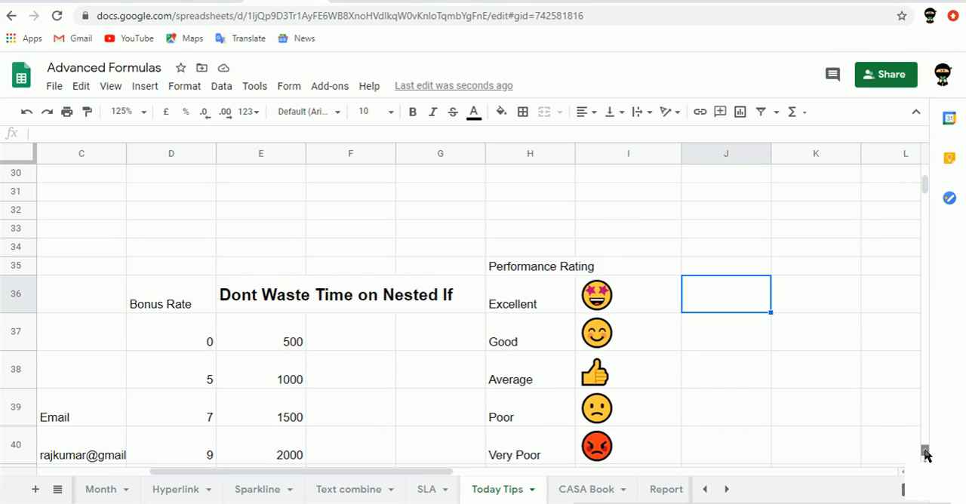
pyautogui.scroll(7, 925, 453)
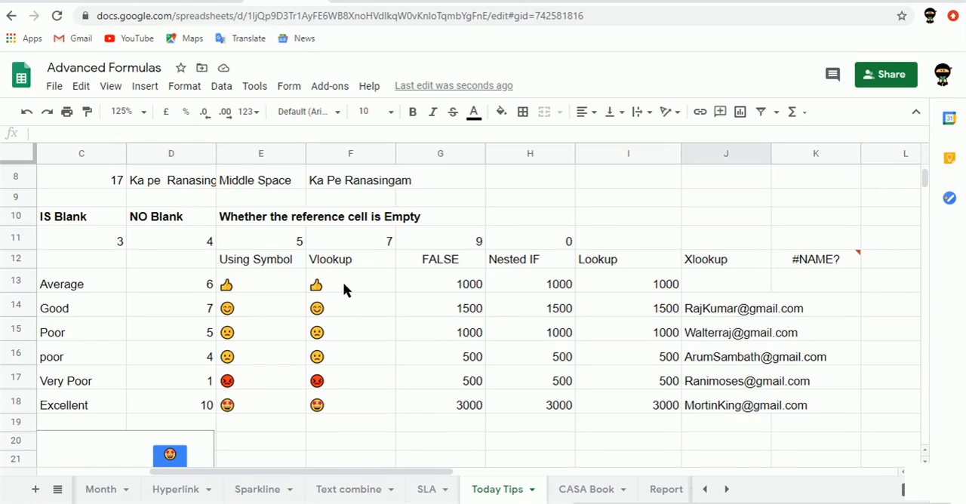
pyautogui.click(241, 291)
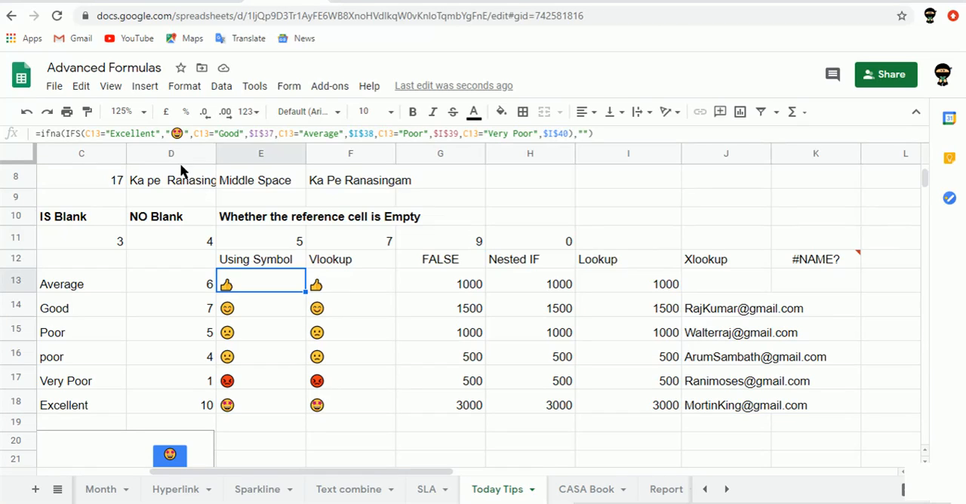
# Start an IFS formula in cell E11 and continue editing it in the formula bar
pyautogui.press('Up')
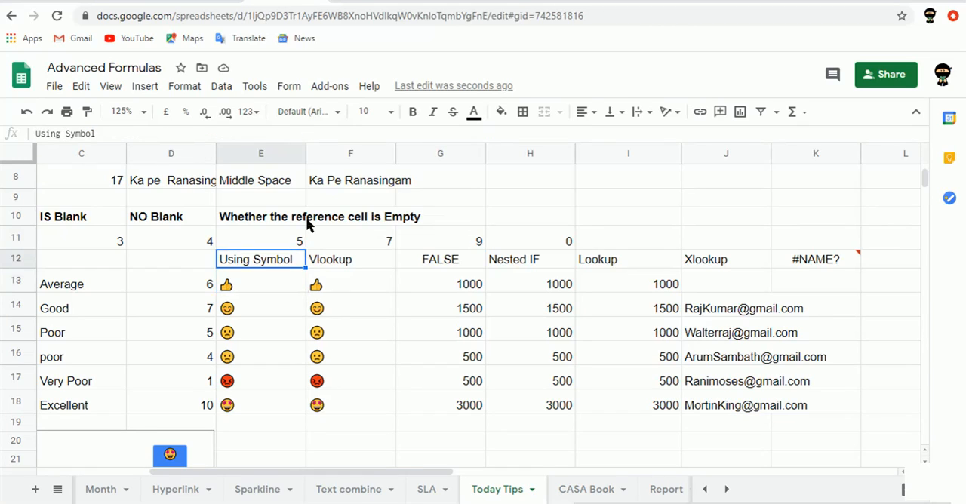
pyautogui.press('Up')
pyautogui.write('=')
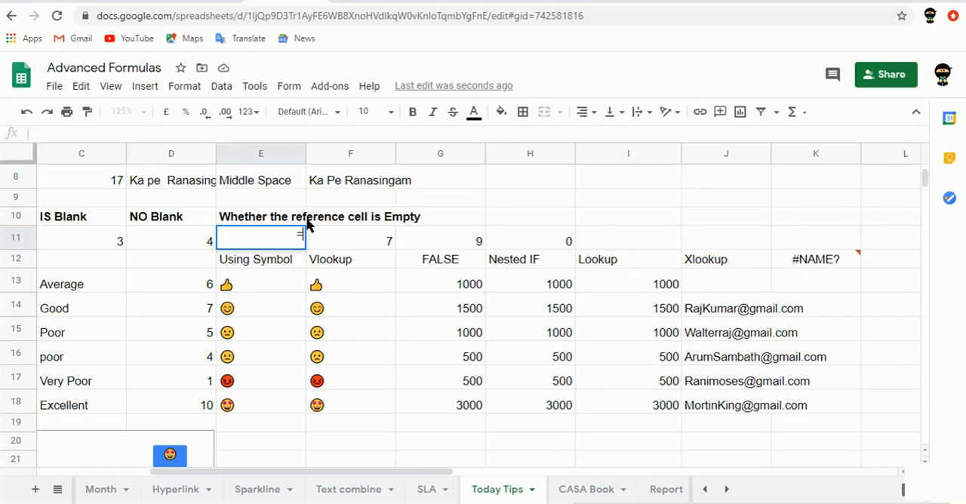
pyautogui.write('ifs')
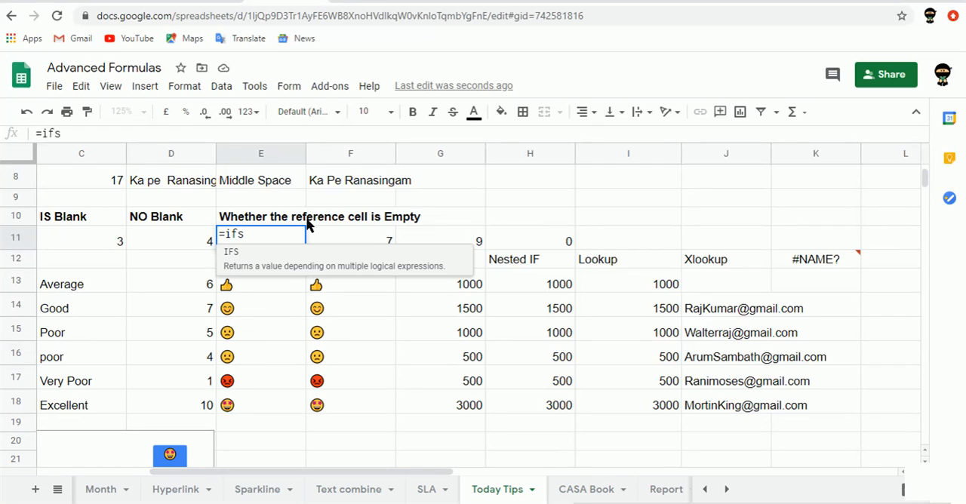
pyautogui.press('Tab')
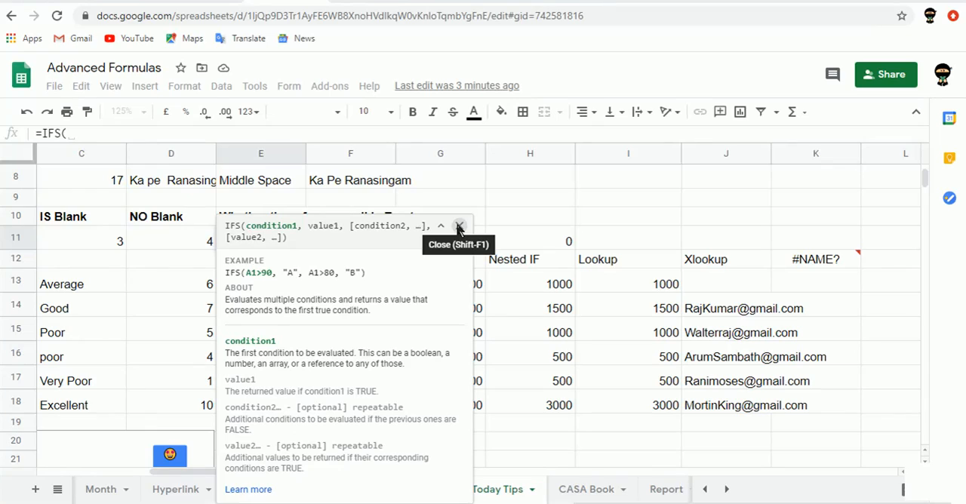
pyautogui.click(142, 133)
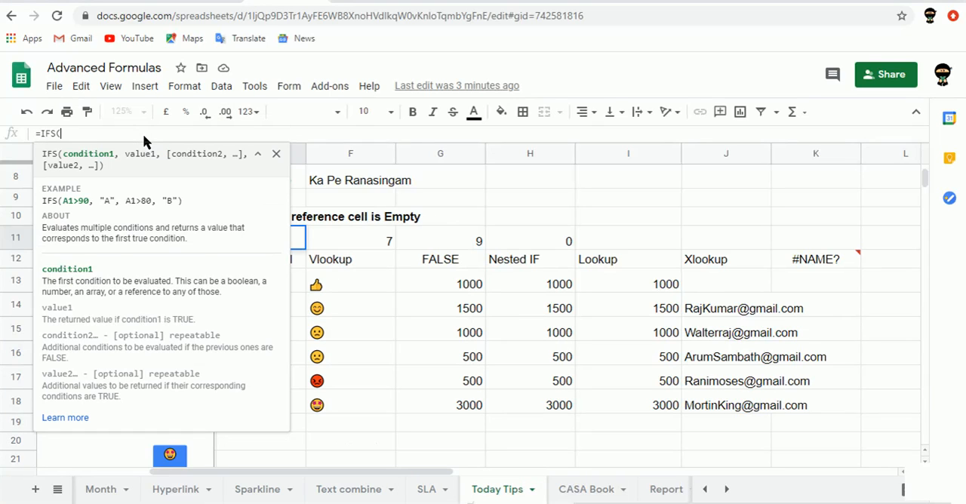
# Enter d13="Excellent" as the first condition of the IFS formula in E11
pyautogui.write('d13,')
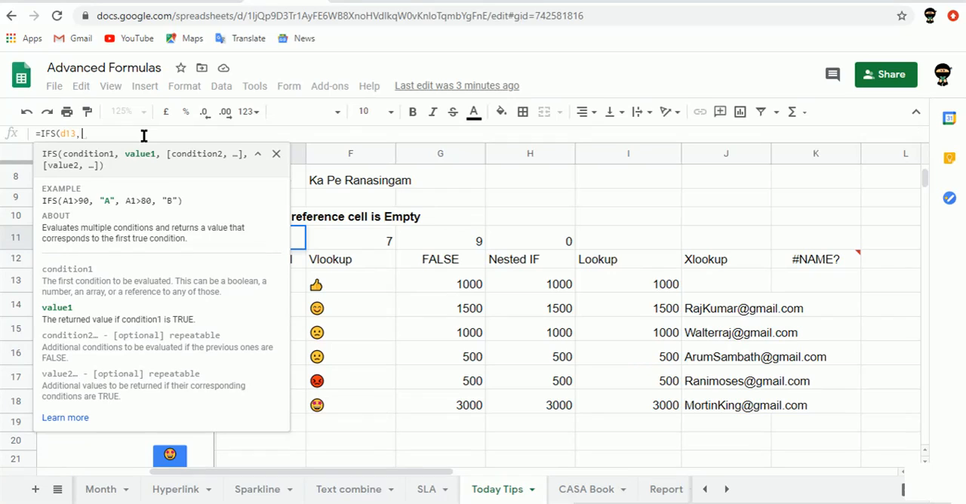
pyautogui.press('BackSpace')
pyautogui.write('=')
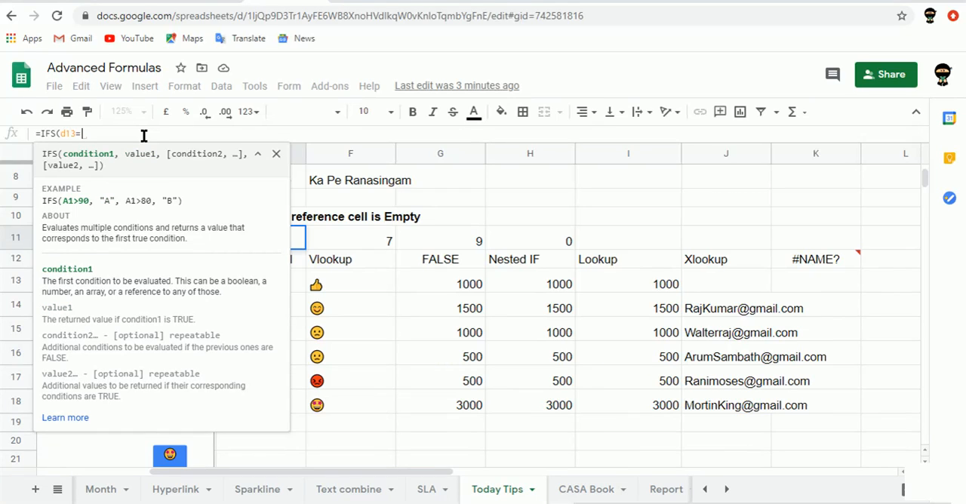
pyautogui.write('"')
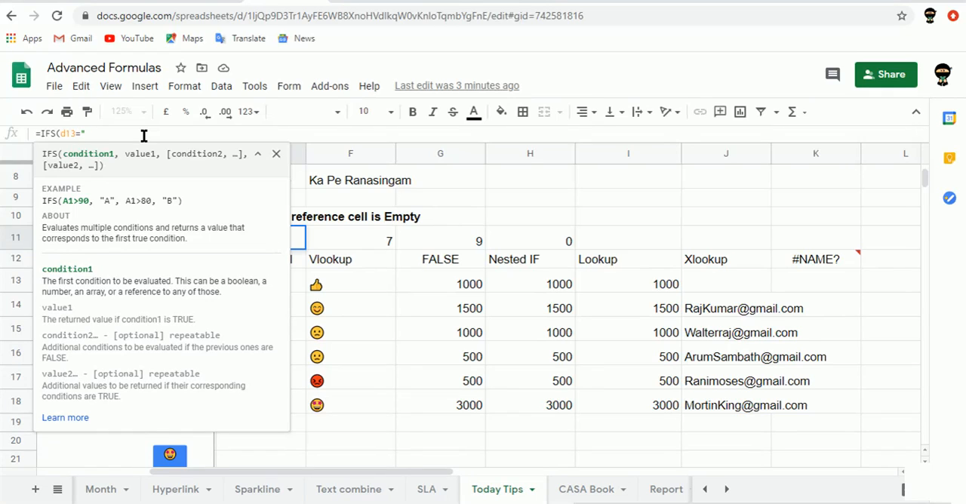
pyautogui.write('Excellent')
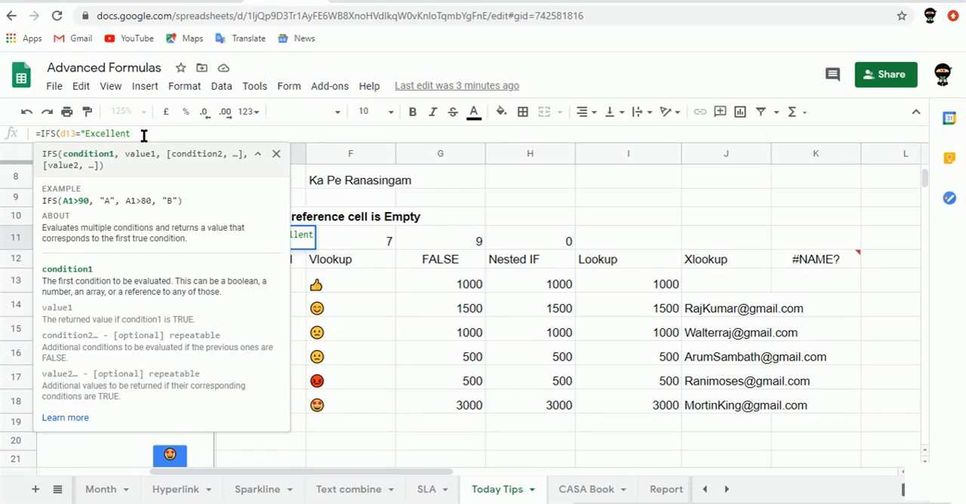
pyautogui.write('",')
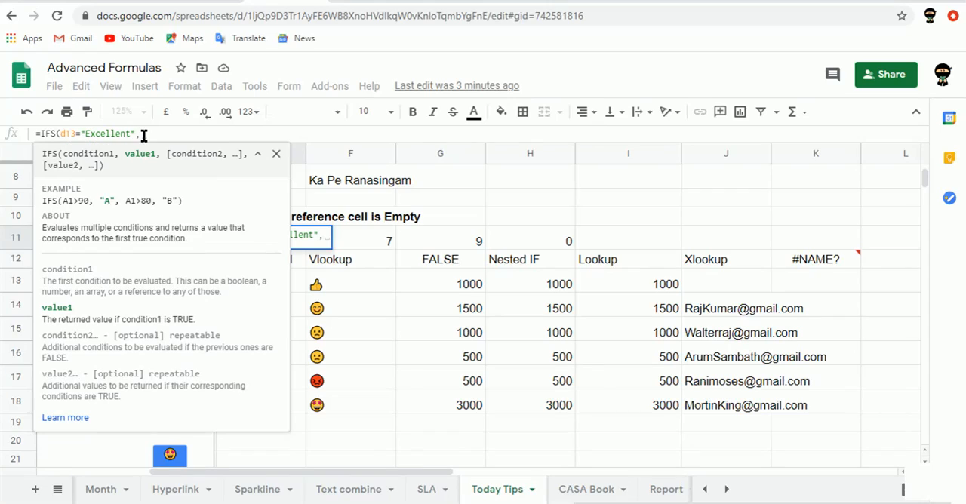
pyautogui.write('"')
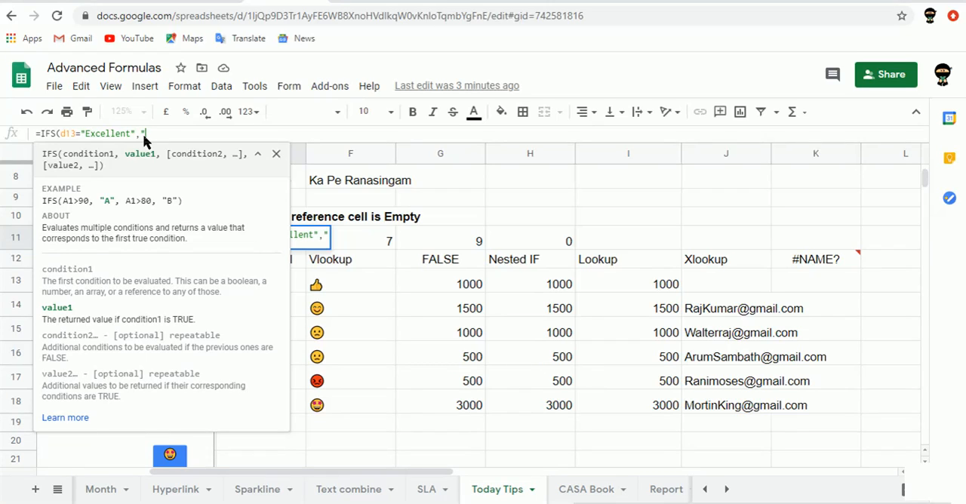
pyautogui.write('123')
pyautogui.press('BackSpace')
pyautogui.press('BackSpace')
pyautogui.press('BackSpace')
pyautogui.press('BackSpace')
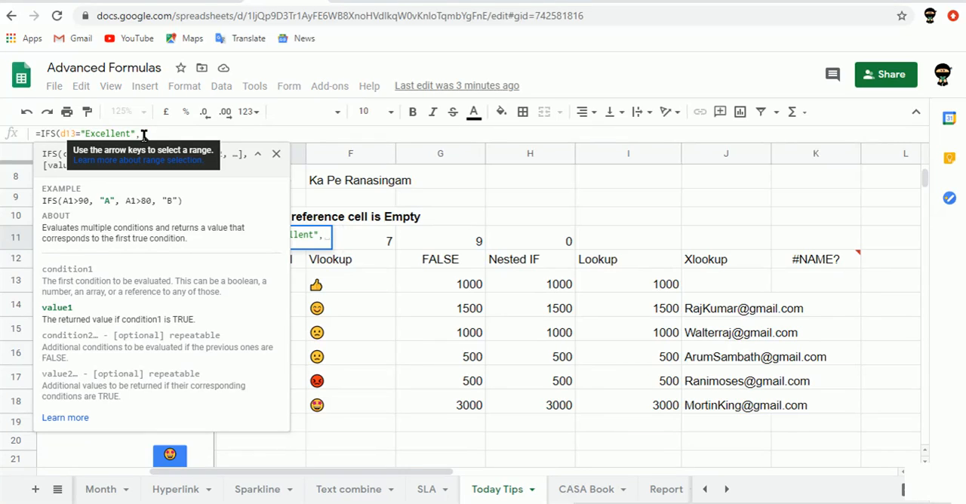
# Set i23 as the value returned for the Excellent condition, leaving the IFS formula open for another condition
pyautogui.write('i23')
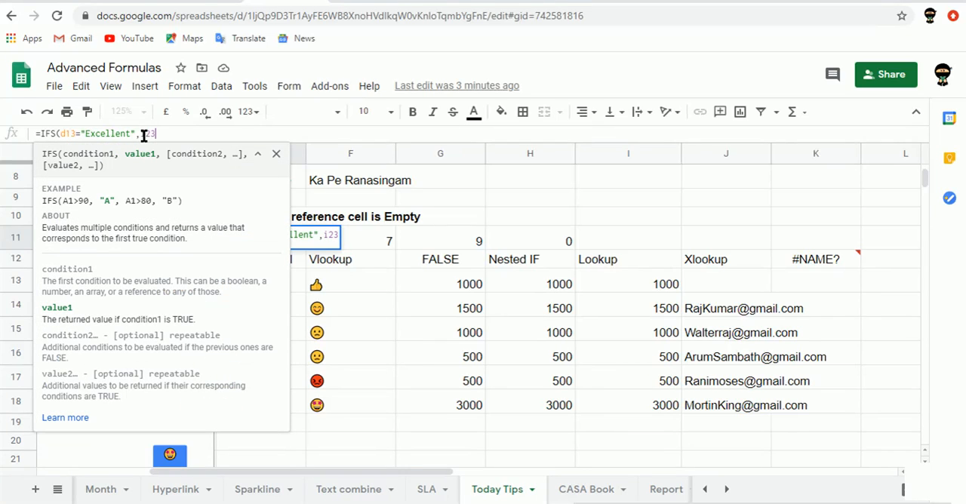
pyautogui.write(',')
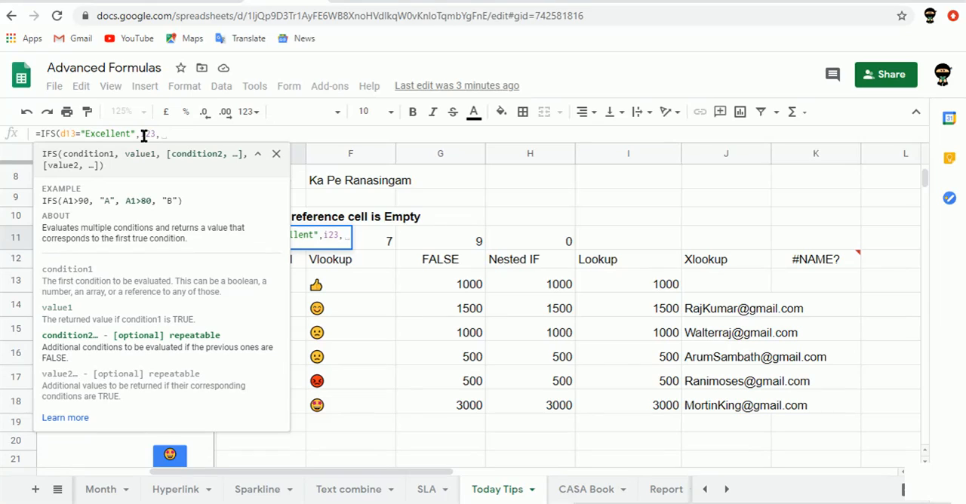
pyautogui.press('BackSpace')
pyautogui.write(')')
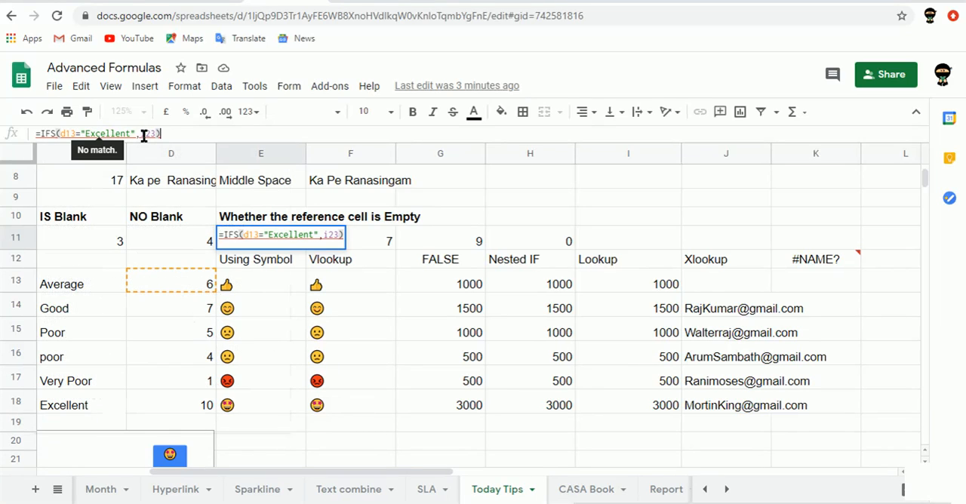
pyautogui.press('BackSpace')
pyautogui.write(',')
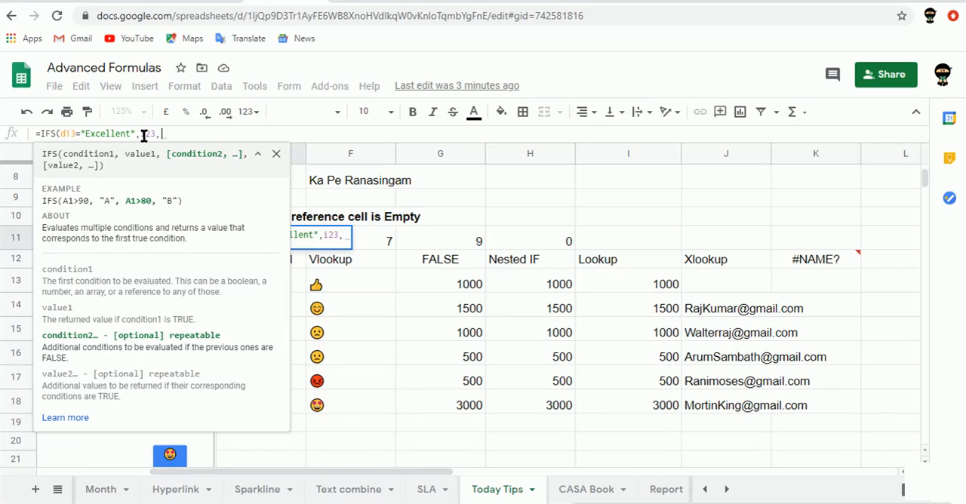
# Add d13="average" as the second condition of the IFS formula in E11
pyautogui.write('d134')
pyautogui.press('BackSpace')
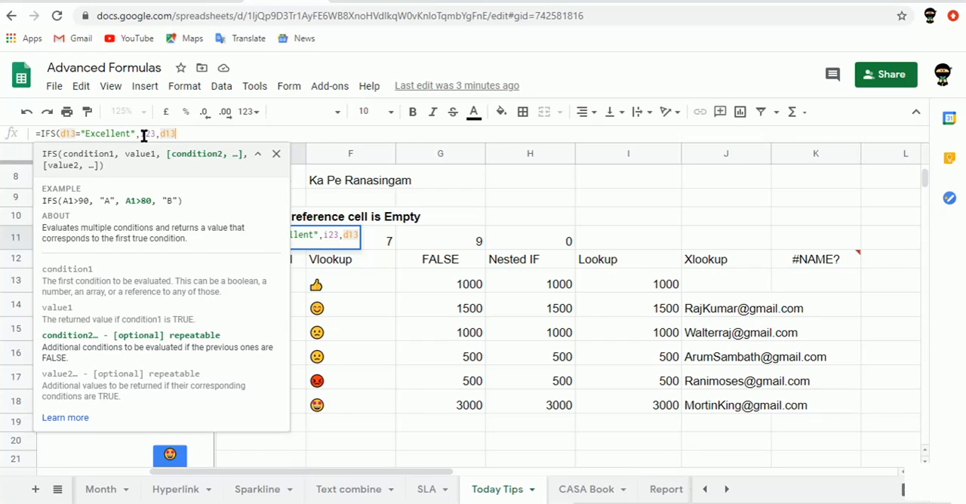
pyautogui.write('=')
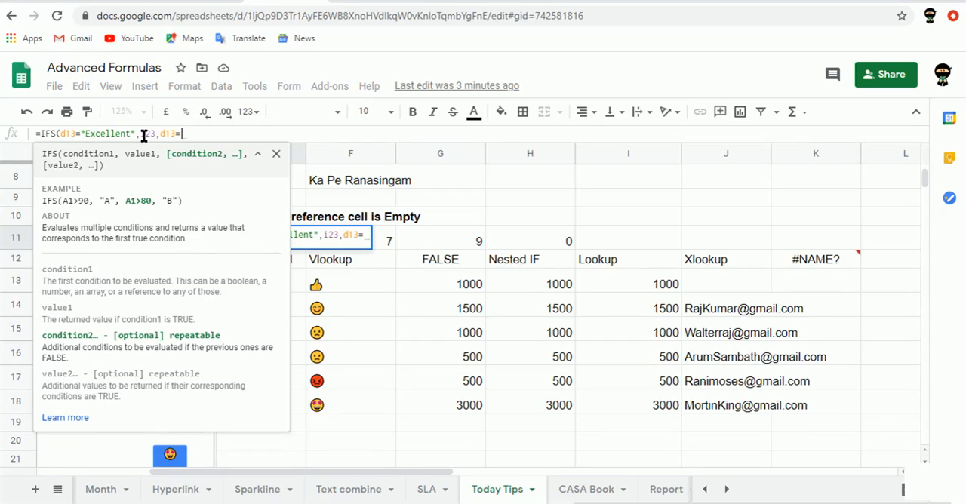
pyautogui.write('"a')
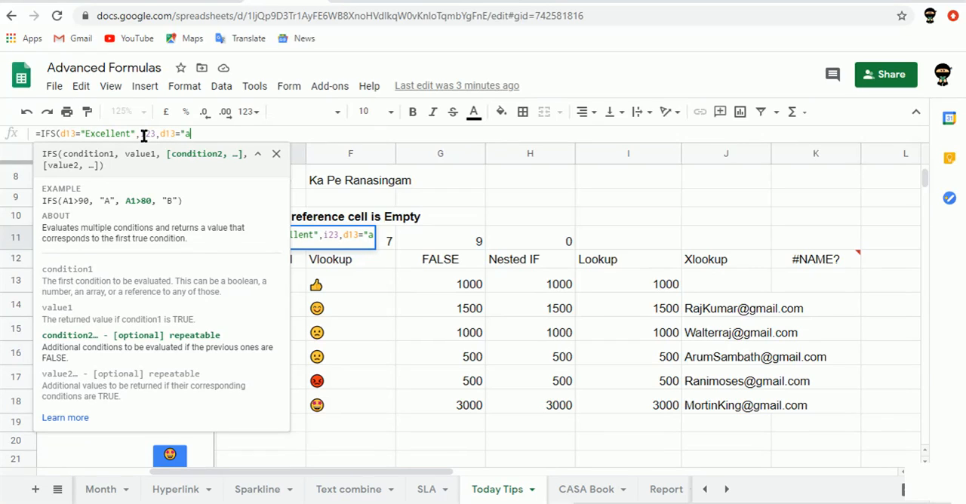
pyautogui.write('verage')
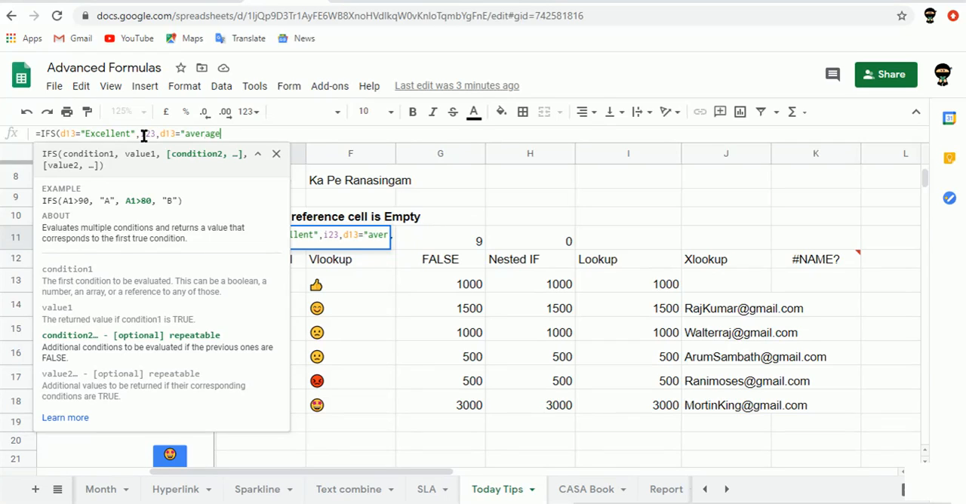
pyautogui.write('",')
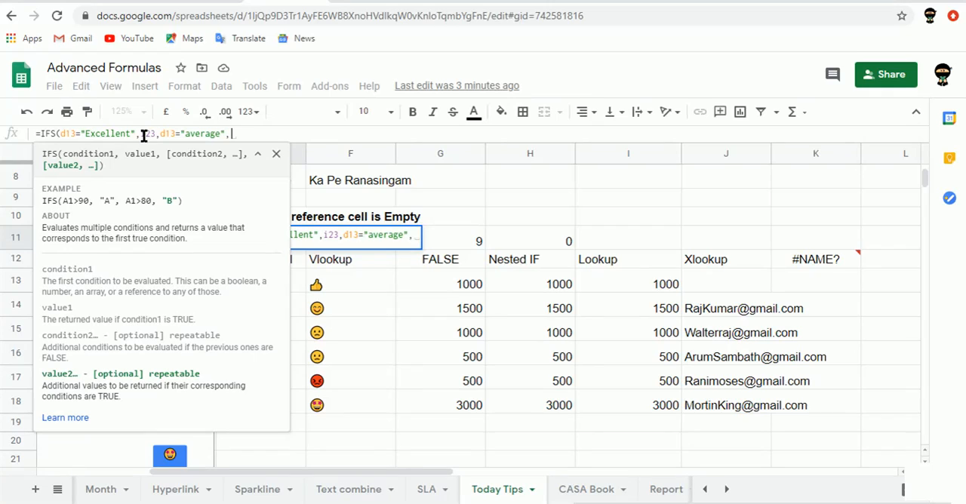
pyautogui.write('124')
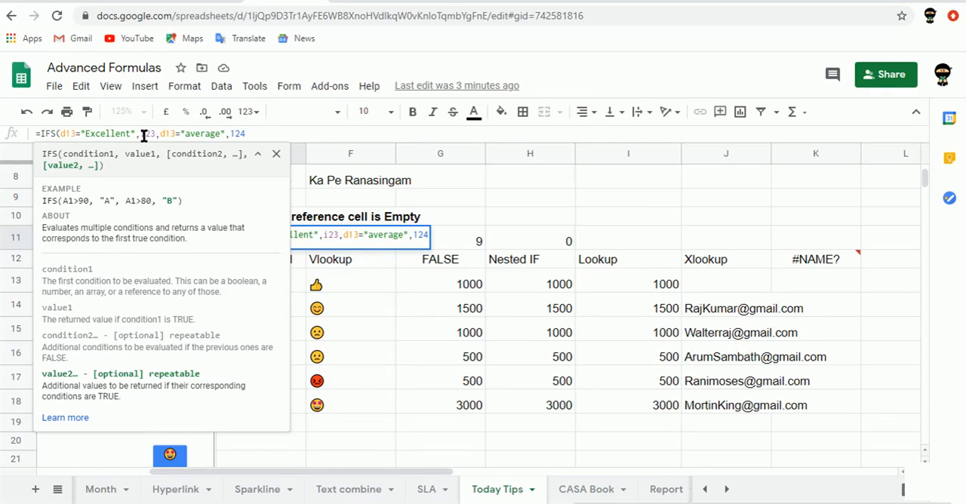
# Set i24 as the value returned for the average condition and complete the IFS formula in E11
pyautogui.press('BackSpace')
pyautogui.press('BackSpace')
pyautogui.press('BackSpace')
pyautogui.write('i24)')
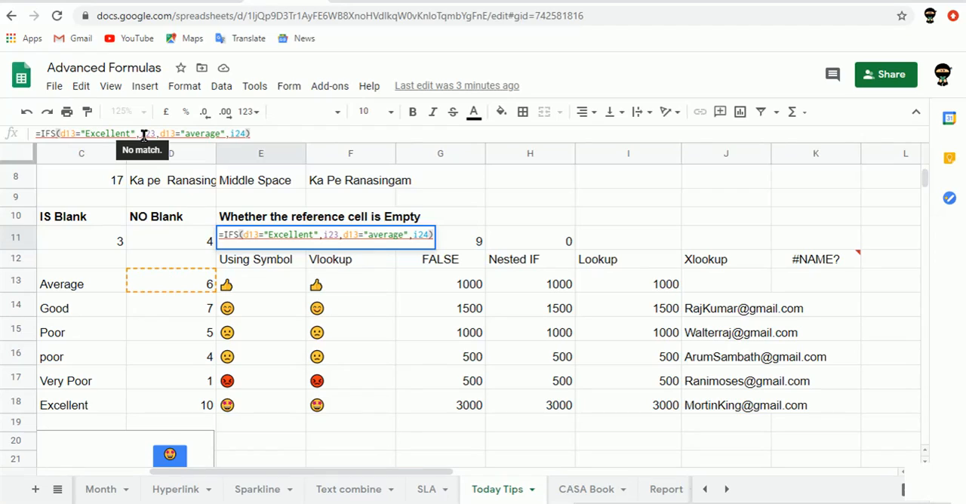
pyautogui.press('Return')
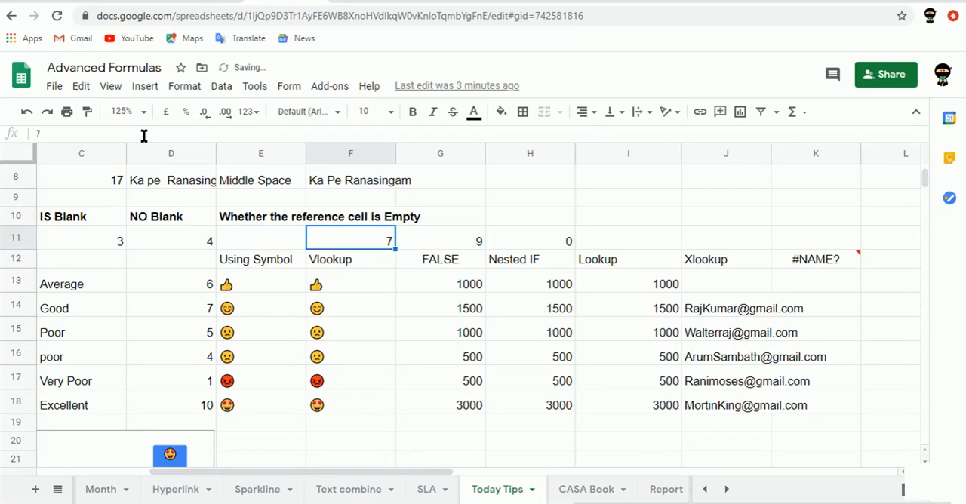
pyautogui.press('Left')
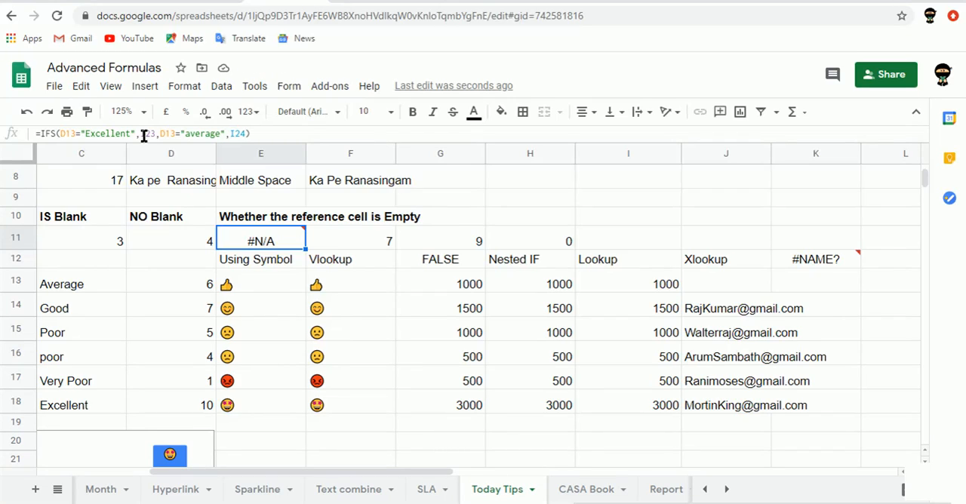
# Check the referenced cell D13, and change the reference in the Excellent condition of E11's IFS formula to C13
pyautogui.press('Down')
pyautogui.press('Down')
pyautogui.press('Left')
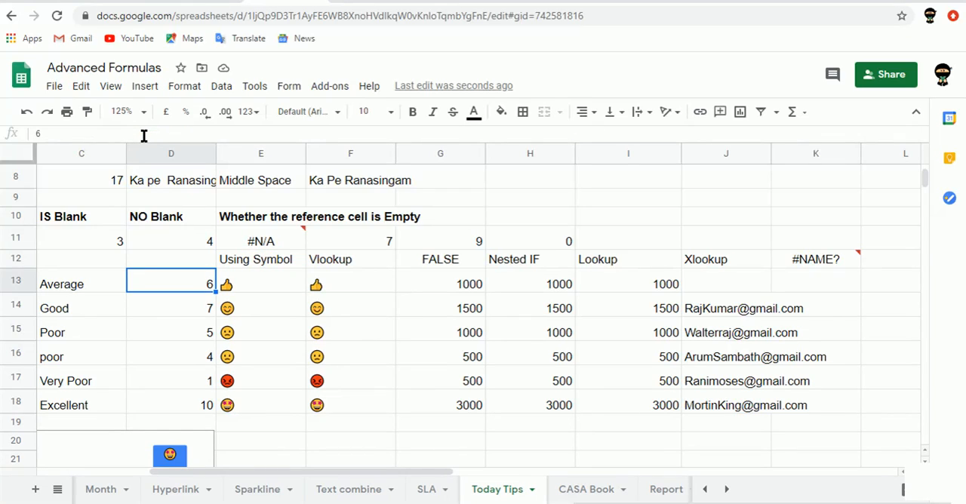
pyautogui.press('Up')
pyautogui.press('Right')
pyautogui.press('Up')
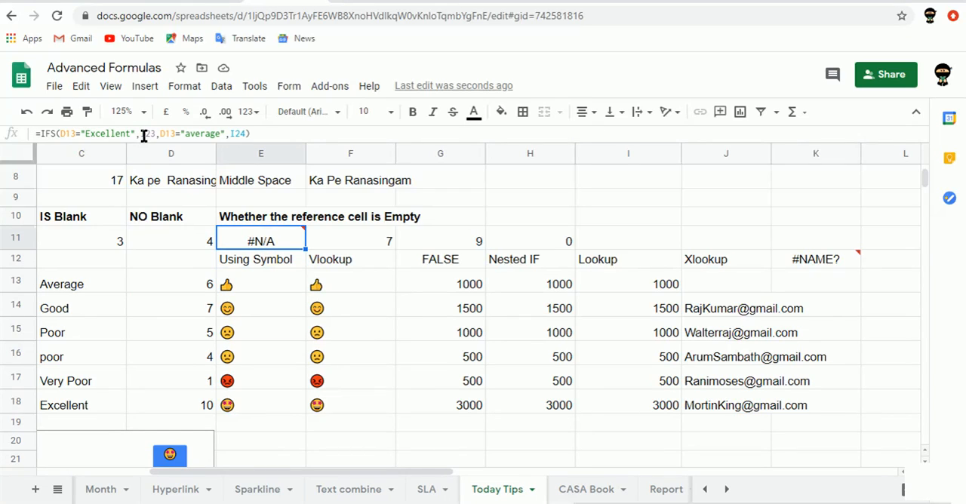
pyautogui.click(68, 132)
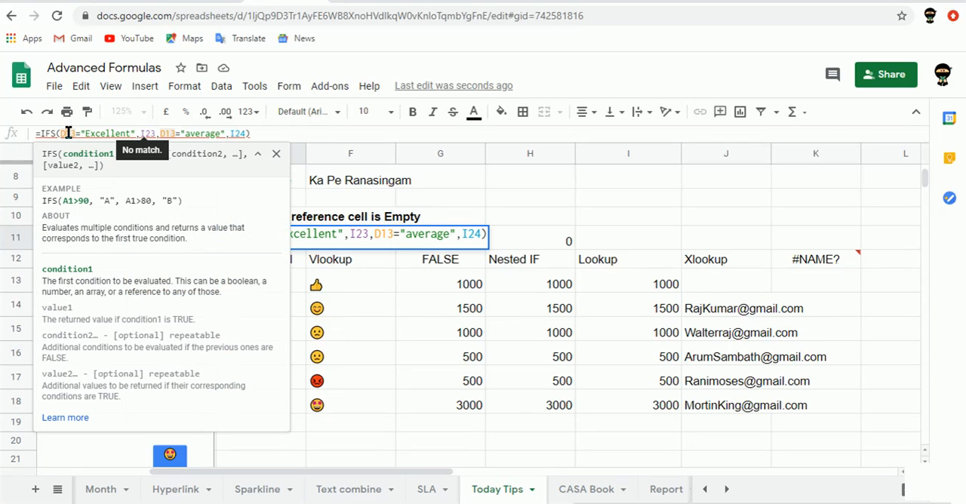
pyautogui.press('BackSpace')
pyautogui.write('c')
# Change the reference in the average condition of E11's IFS formula to C13 and apply the formula
pyautogui.press('Right')
pyautogui.press('Right')
pyautogui.press('Right')
pyautogui.press('Right')
pyautogui.press('Right')
pyautogui.press('Right')
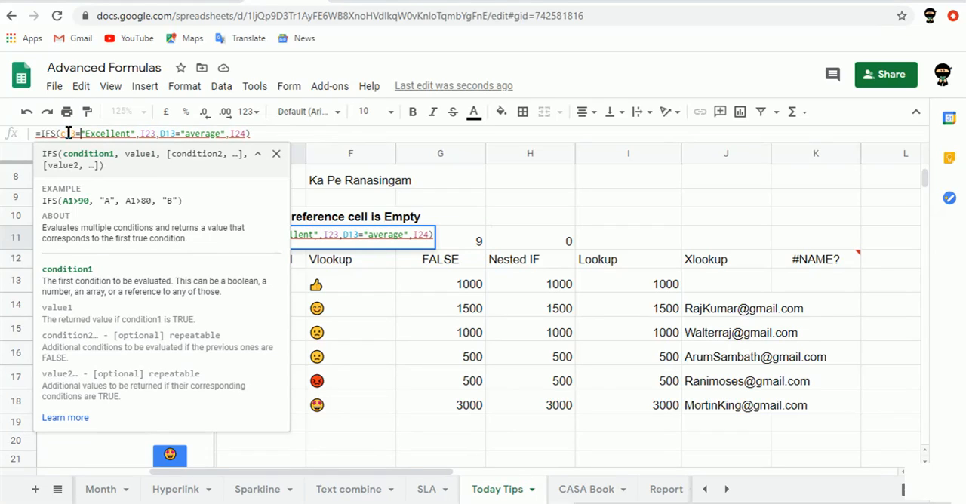
pyautogui.press('Right')
pyautogui.press('Right')
pyautogui.press('Right')
pyautogui.press('Right')
pyautogui.press('Right')
pyautogui.press('Right')
pyautogui.press('Right')
pyautogui.press('Right')
pyautogui.press('Right')
pyautogui.press('Right')
pyautogui.press('Right')
pyautogui.press('Right')
pyautogui.press('Right')
pyautogui.press('Right')
pyautogui.press('Right')
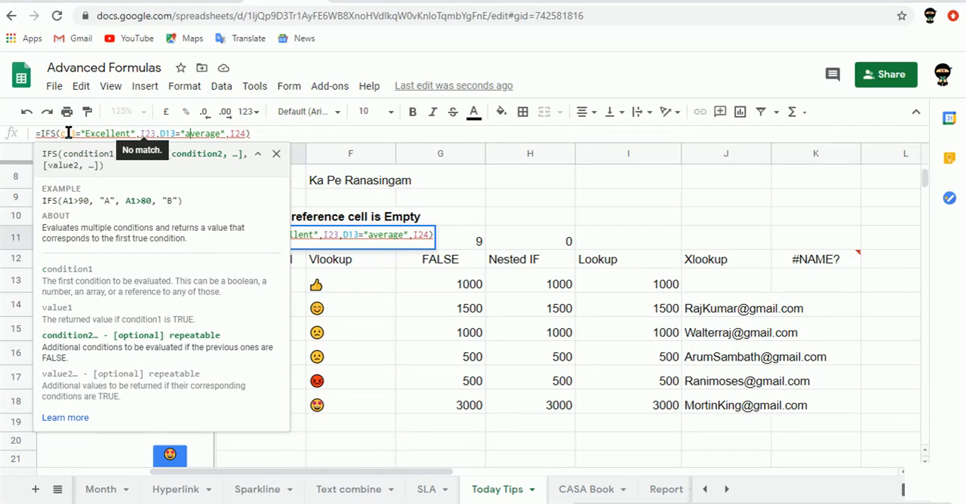
pyautogui.press('Left')
pyautogui.press('Left')
pyautogui.press('BackSpace')
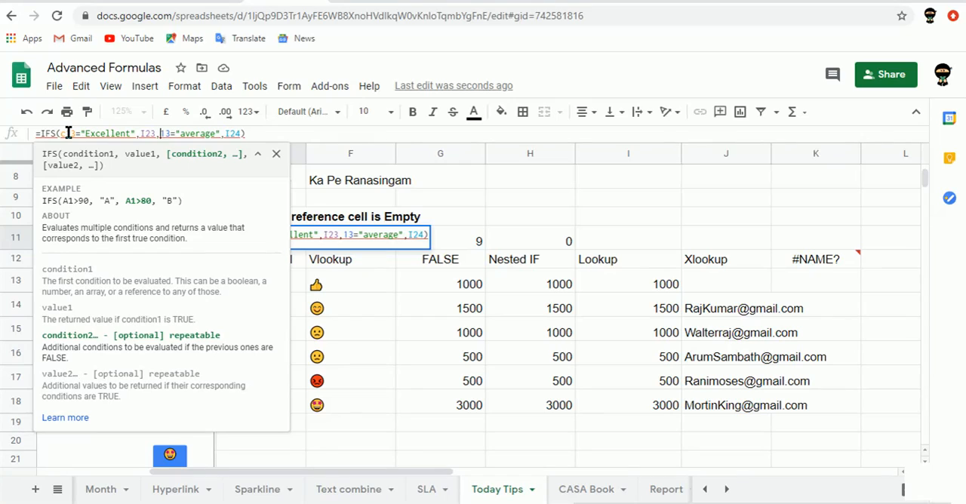
pyautogui.write('C')
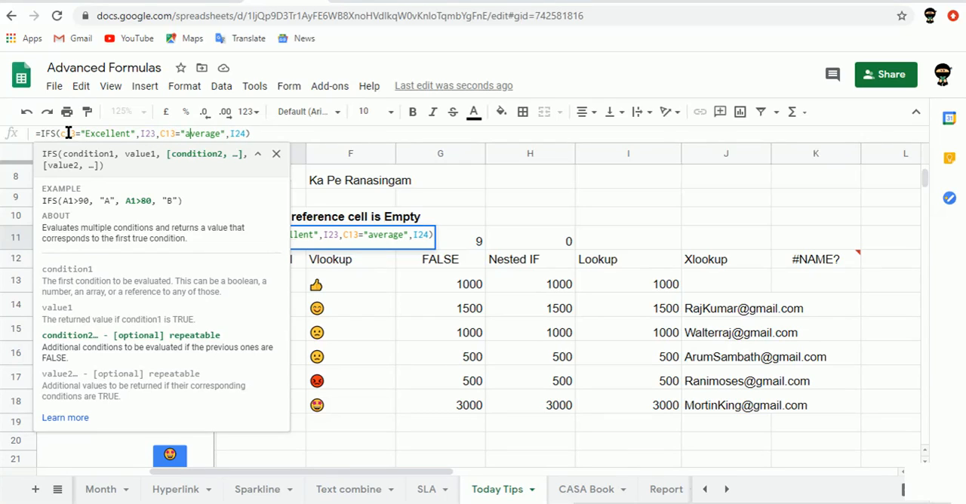
pyautogui.press('Return')
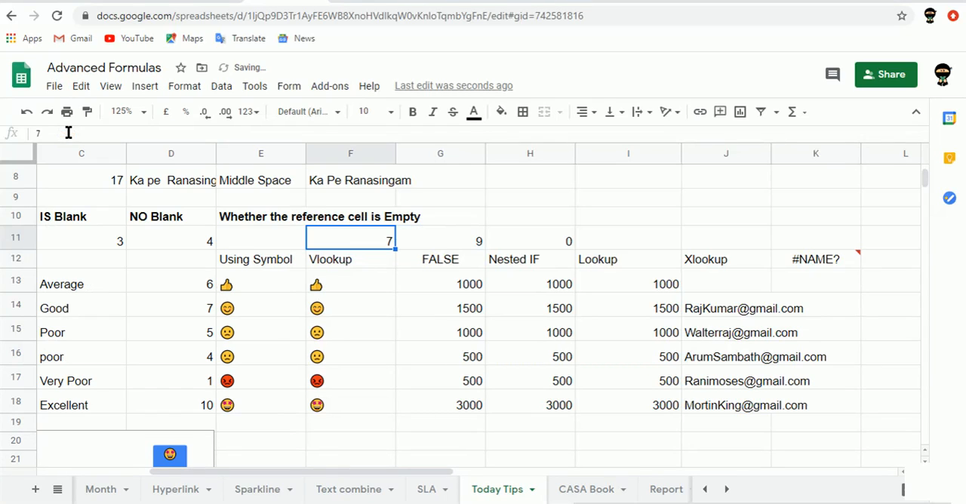
pyautogui.press('Left')
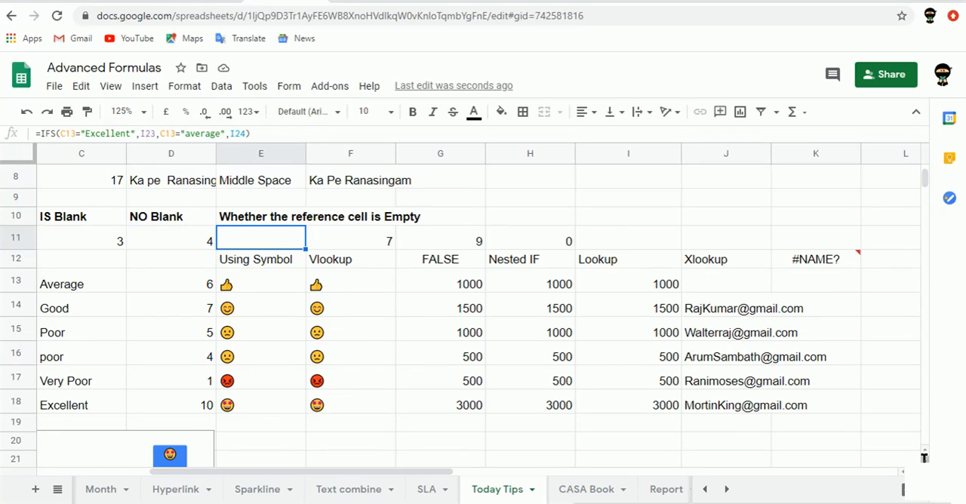
# Locate the Performance Rating emoji table and set I36 as the Excellent condition's return value in E11's IFS formula
pyautogui.scroll(-5, 924, 458)
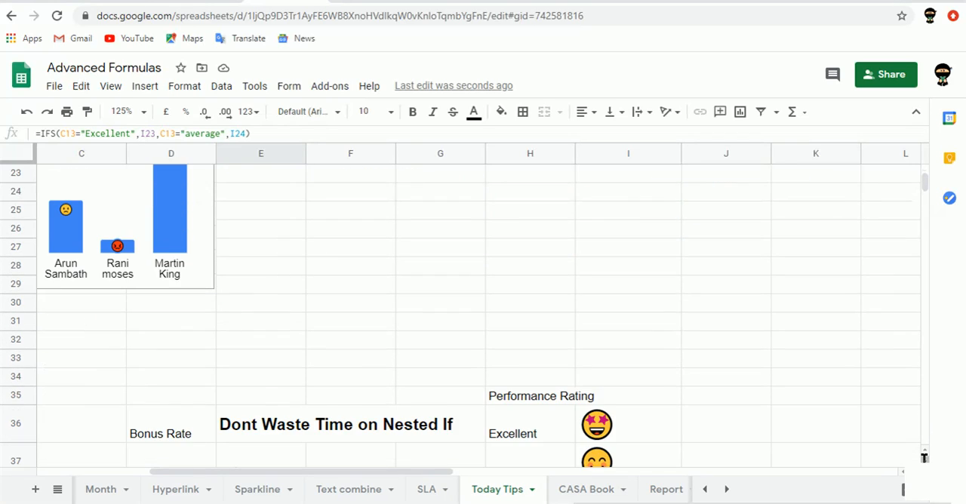
pyautogui.scroll(-1, 924, 458)
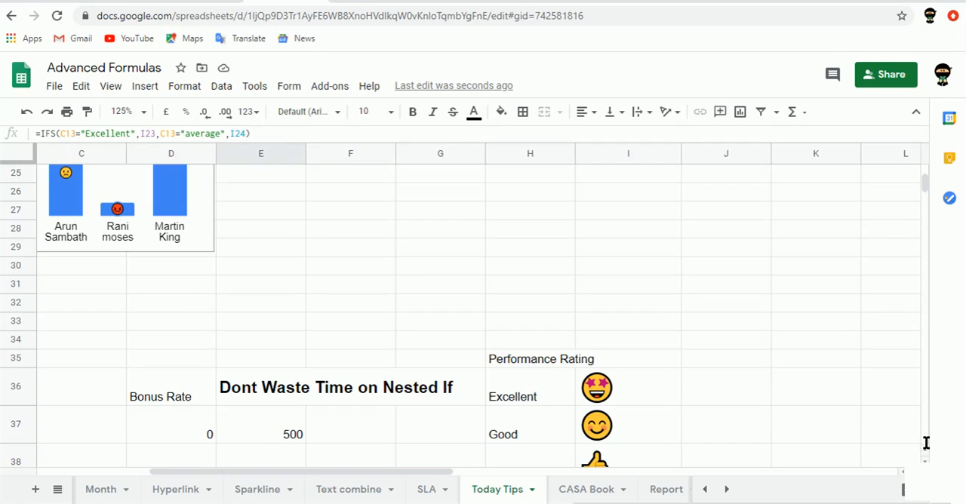
pyautogui.scroll(5, 925, 446)
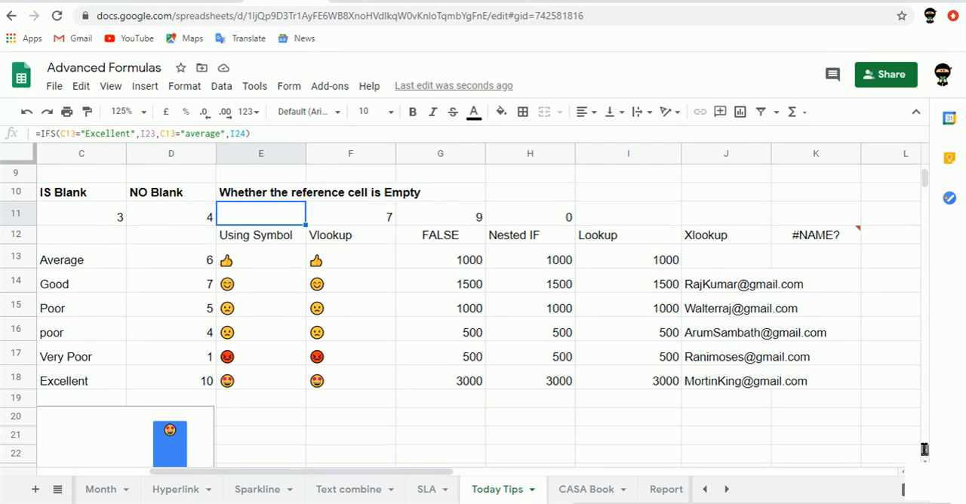
pyautogui.scroll(1, 926, 449)
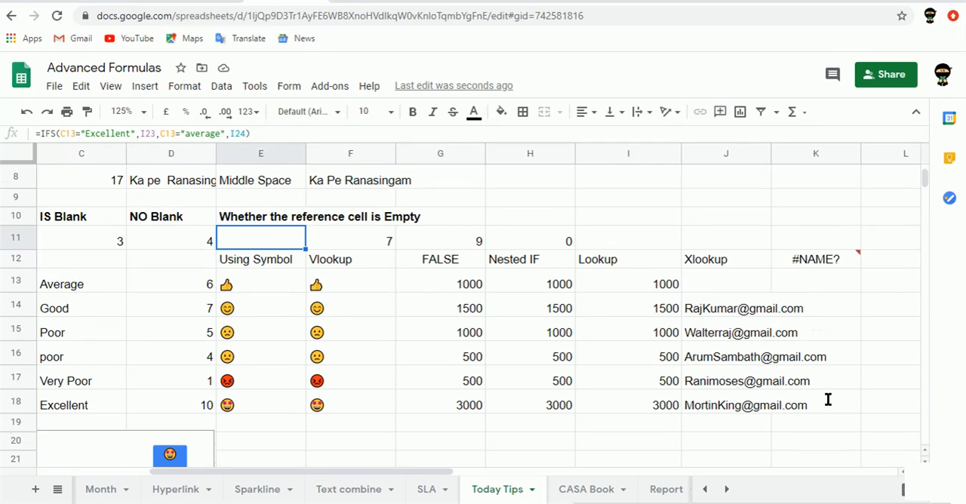
pyautogui.click(147, 133)
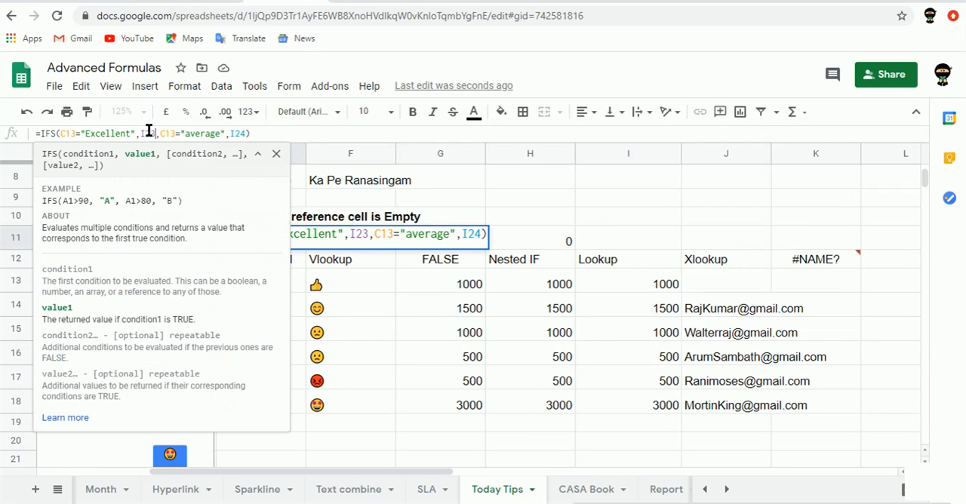
pyautogui.press('BackSpace')
pyautogui.press('BackSpace')
pyautogui.write('36')
# Set I37 as the average condition's return value in E11's IFS formula and apply the formula
pyautogui.press('Right')
pyautogui.press('Right')
pyautogui.press('Right')
pyautogui.press('Right')
pyautogui.press('Right')
pyautogui.press('Right')
pyautogui.press('Right')
pyautogui.press('Right')
pyautogui.press('Right')
pyautogui.press('Right')
pyautogui.press('Right')
pyautogui.press('Right')
pyautogui.press('Right')
pyautogui.press('Right')
pyautogui.press('Right')
pyautogui.press('Right')
pyautogui.press('Right')
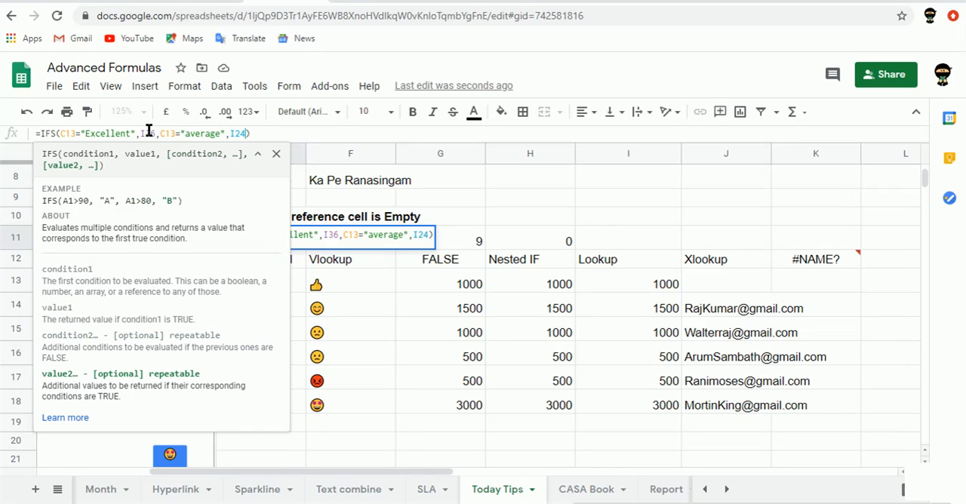
pyautogui.press('BackSpace')
pyautogui.press('BackSpace')
pyautogui.write('37')
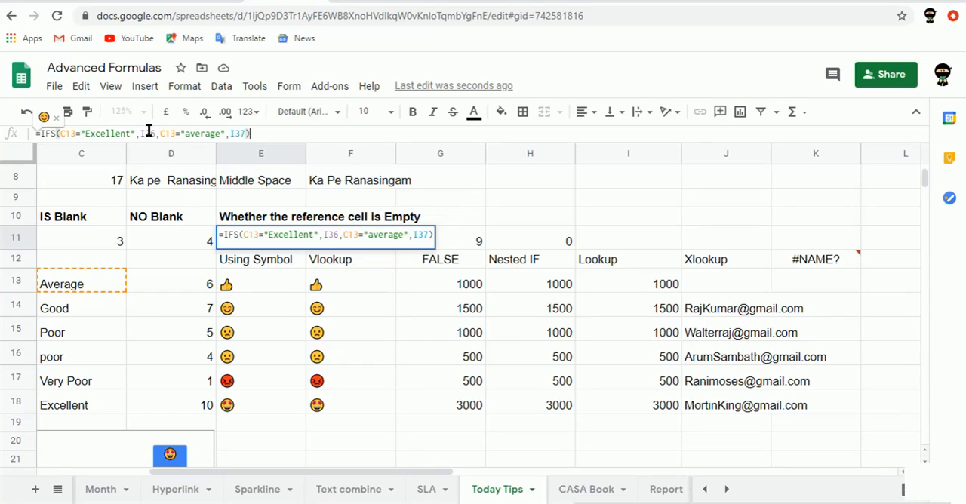
pyautogui.press('Return')
pyautogui.press('Left')
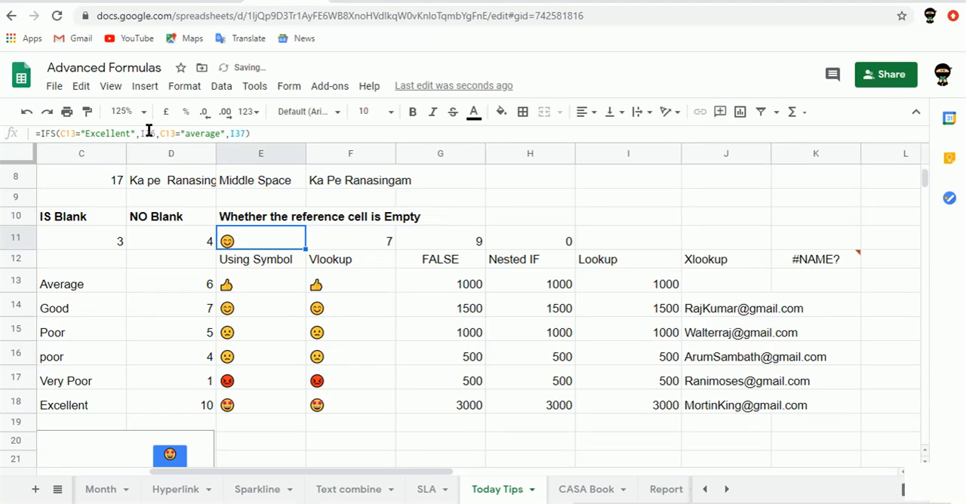
# Inspect the IFS formula in E14 and the XLOOKUP formula in K12
pyautogui.press('Down')
pyautogui.press('Down')
pyautogui.press('Down')
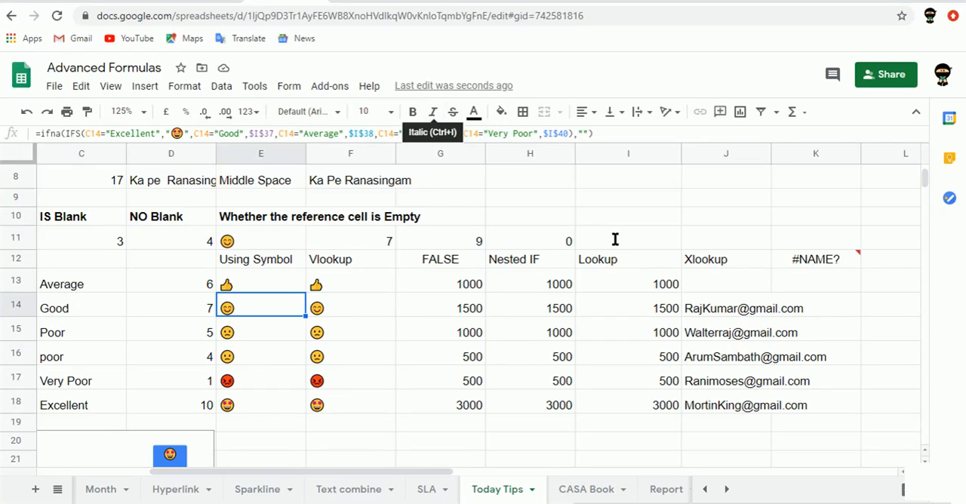
pyautogui.click(718, 262)
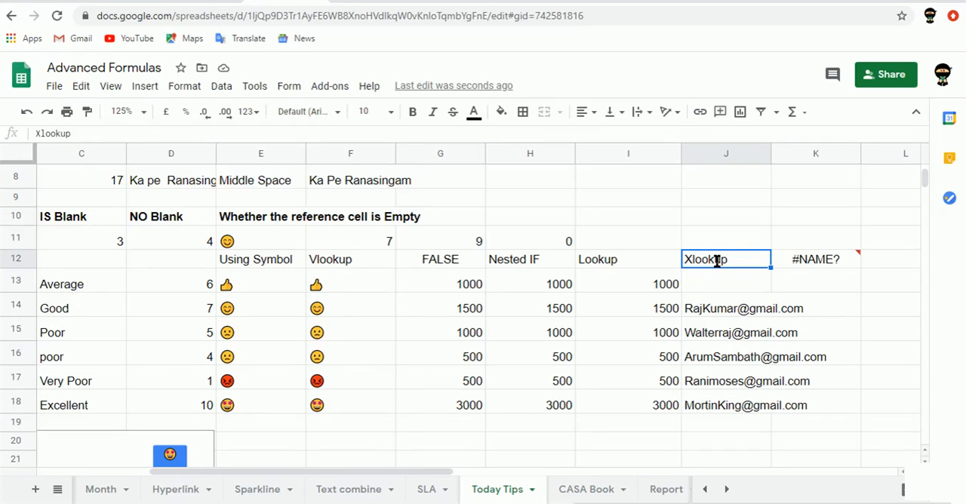
pyautogui.press('Right')
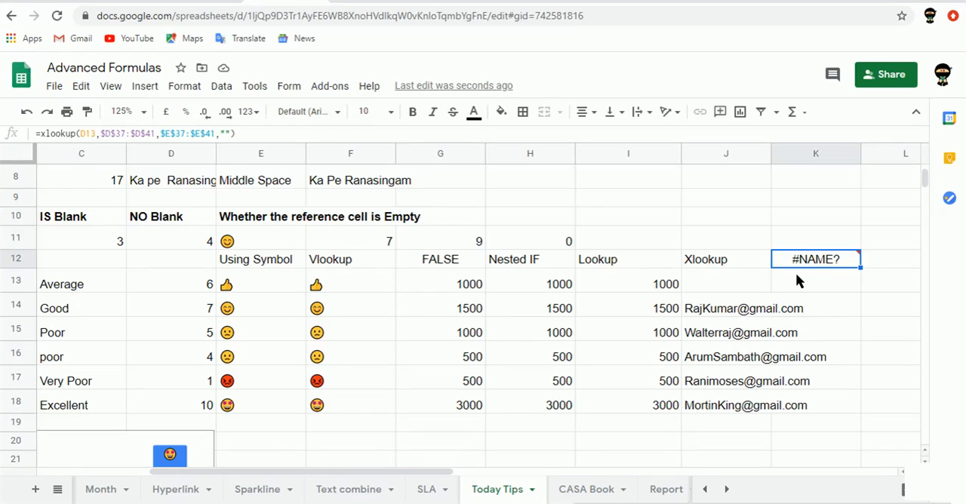
pyautogui.moveTo(816, 268)
# View the full column chart with emoji labels below the ratings table
pyautogui.scroll(-3, 460, 317)
pyautogui.click(926, 460)
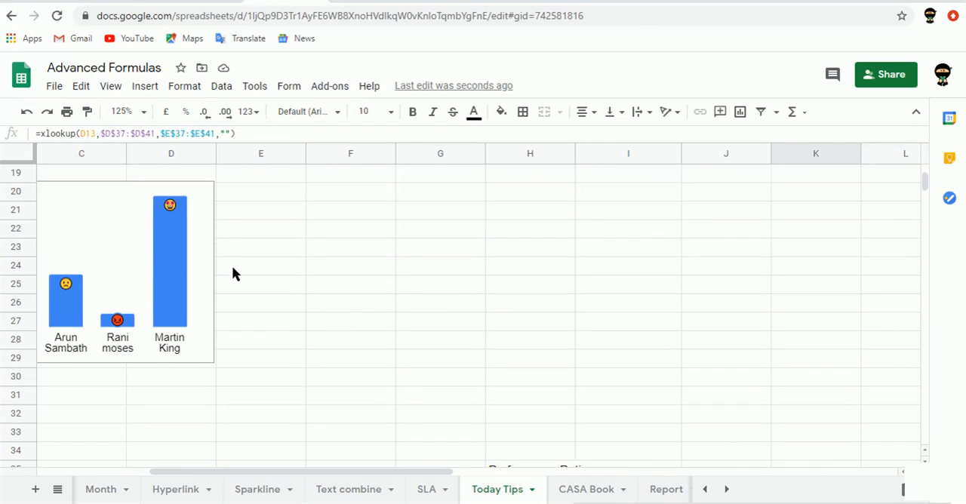
pyautogui.moveTo(283, 472); pyautogui.dragTo(198, 444)
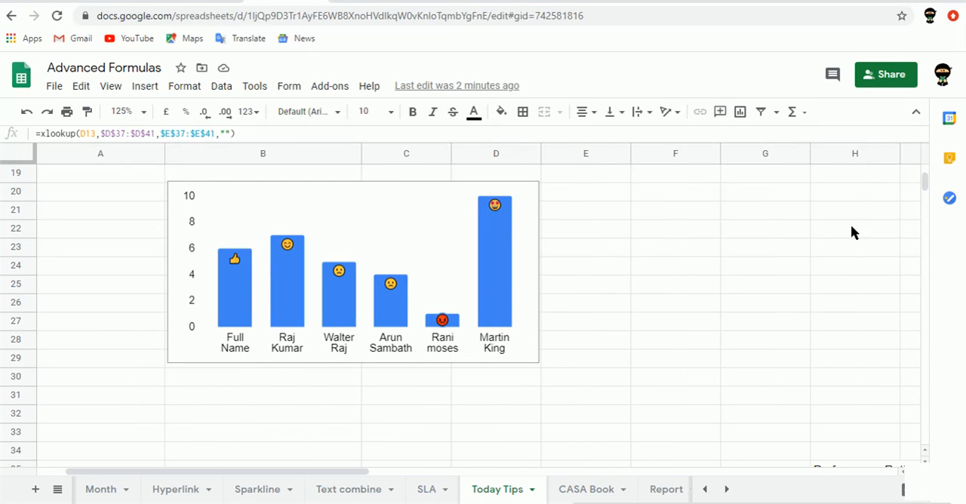
# Examine the Bonus Rate lookup values in column D of the table starting at row 37
pyautogui.click(925, 459)
pyautogui.scroll(-5, 924, 458)
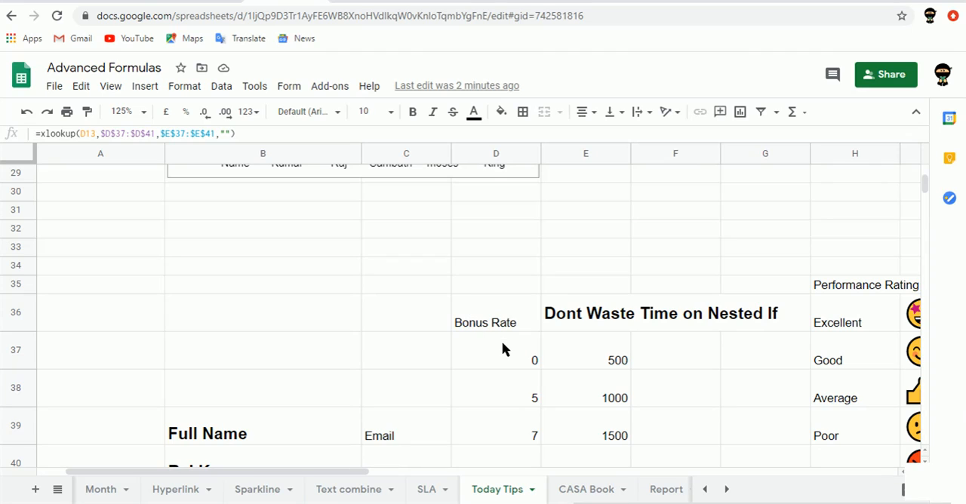
pyautogui.click(502, 346)
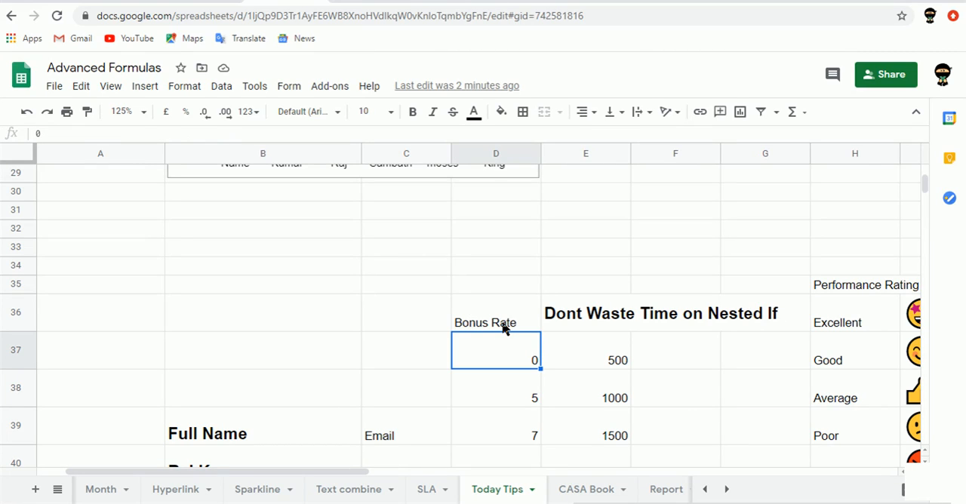
pyautogui.press('Down')
pyautogui.press('Down')
pyautogui.press('Down')
pyautogui.press('Down')
pyautogui.press('Up')
pyautogui.press('Up')
pyautogui.press('Up')
pyautogui.press('Up')
pyautogui.press('Up')
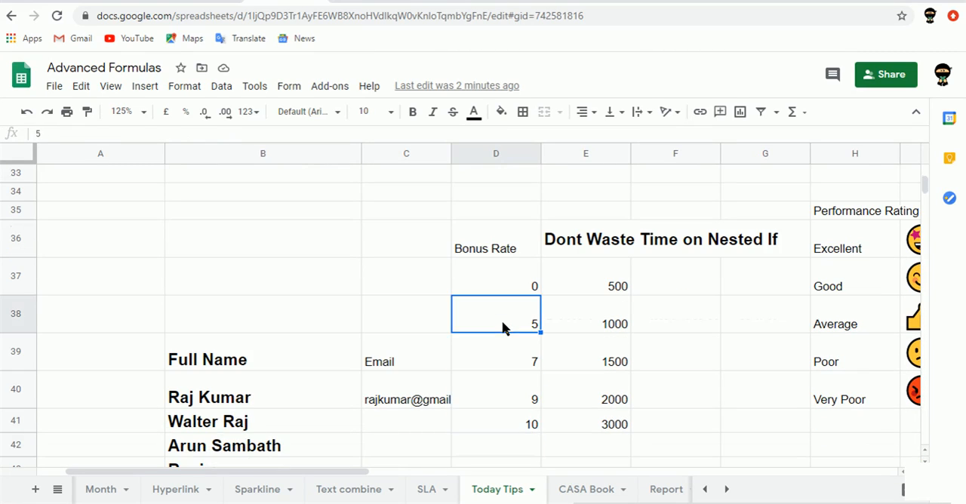
pyautogui.press('Down')
pyautogui.press('Down')
pyautogui.press('Up')
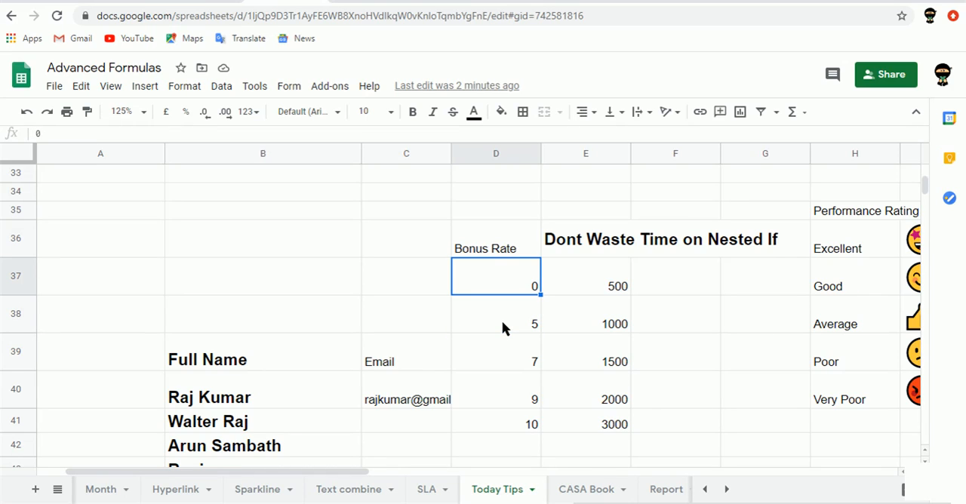
# Move the bonus lookup table in D37:E41 to the range starting at A34
pyautogui.hotkey('shift', 'Right')
pyautogui.hotkey('shift', 'Right')
pyautogui.hotkey('shift', 'Down')
pyautogui.hotkey('shift', 'Down')
pyautogui.hotkey('shift', 'Down')
pyautogui.hotkey('shift', 'Down')
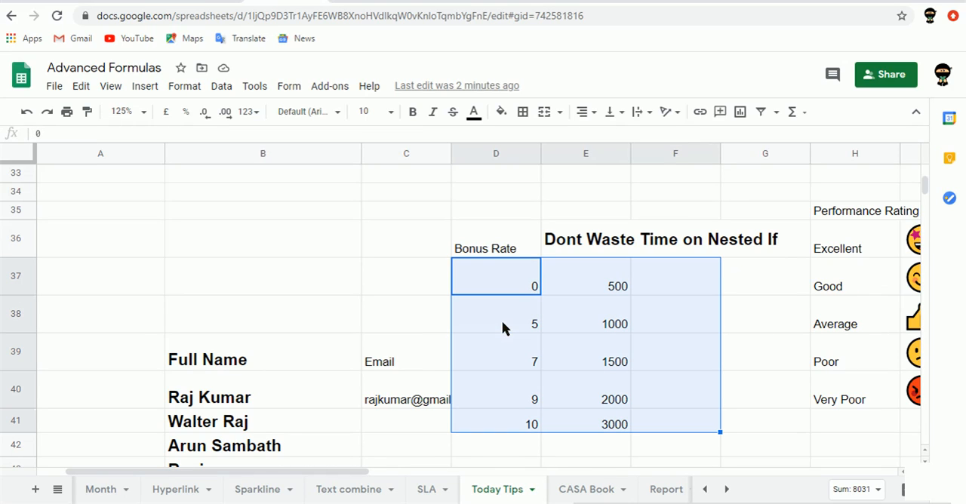
pyautogui.hotkey('shift', 'Left')
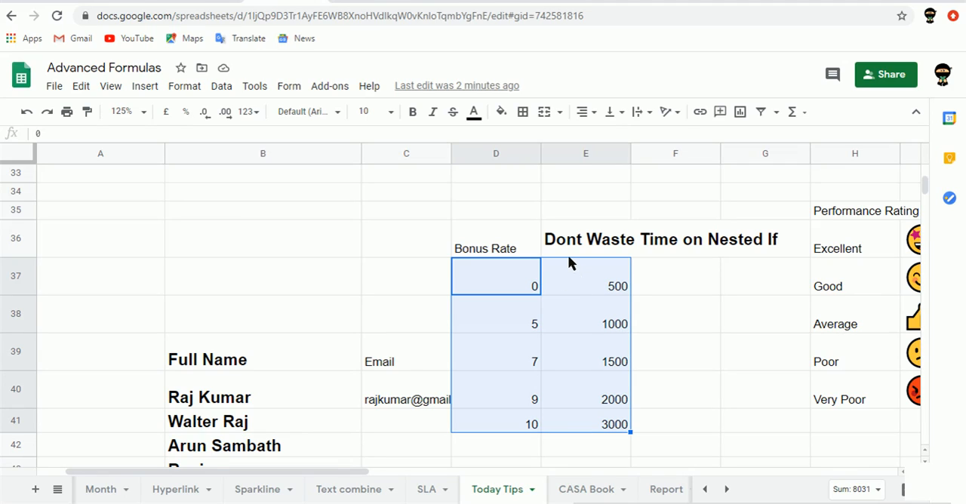
pyautogui.moveTo(567, 254); pyautogui.dragTo(331, 195)
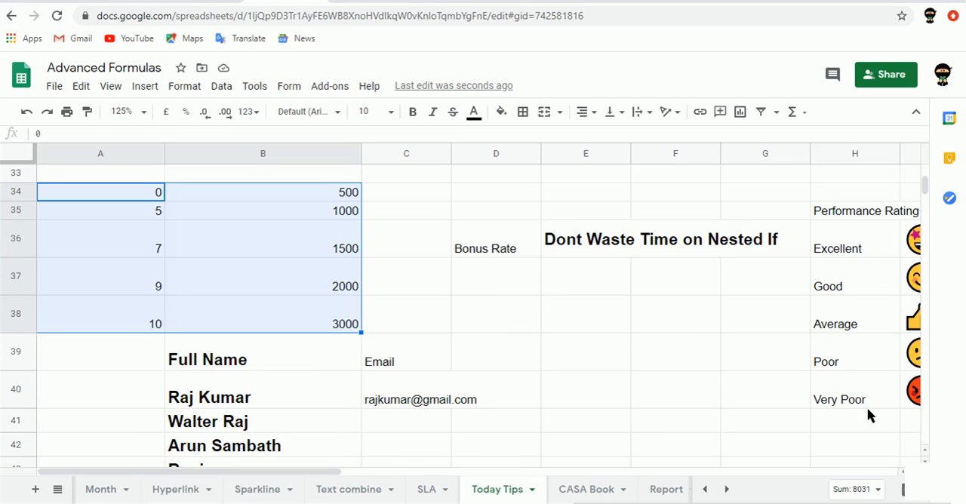
# Open the emoji-labelled column chart below the ratings table for editing
pyautogui.scroll(10, 926, 453)
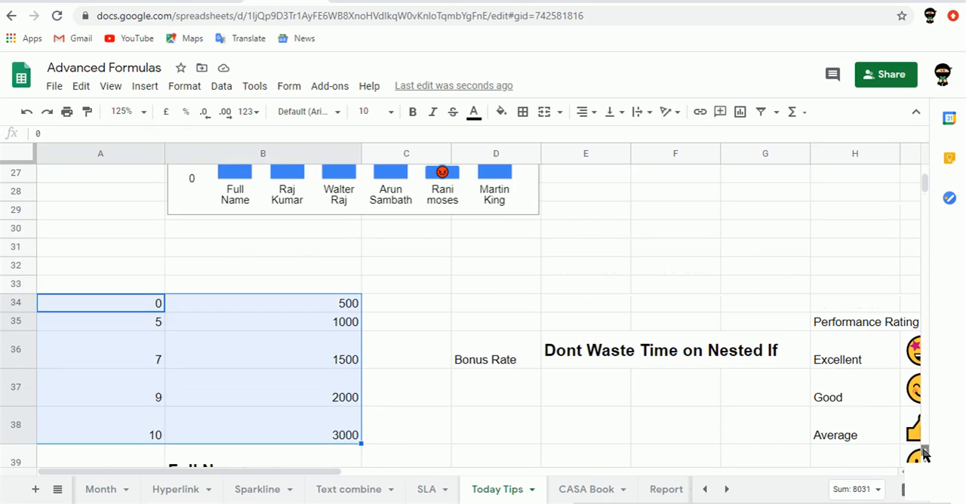
pyautogui.scroll(2, 925, 453)
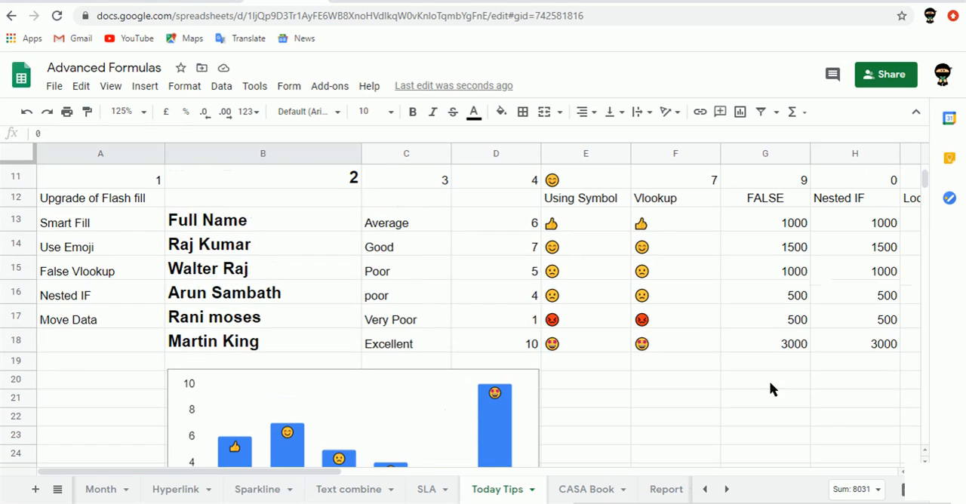
pyautogui.click(925, 459)
pyautogui.scroll(-3, 638, 354)
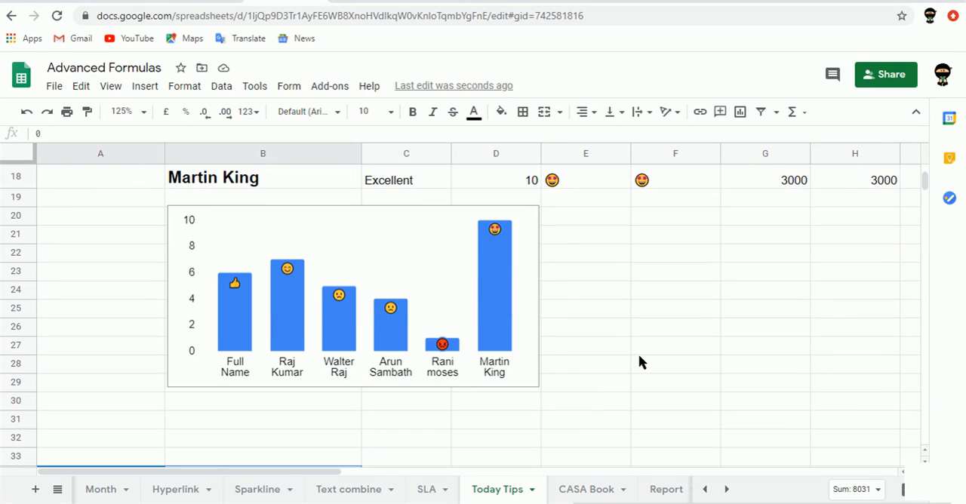
pyautogui.click(531, 356)
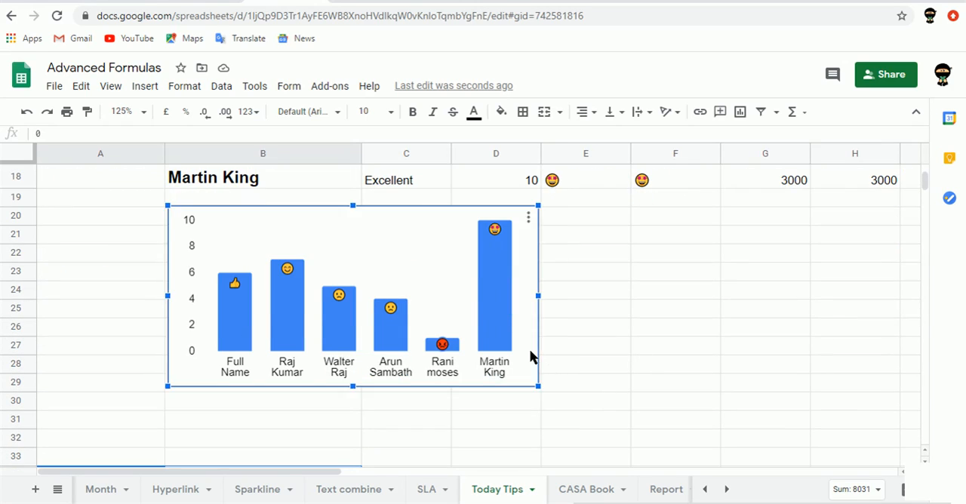
pyautogui.click(528, 219)
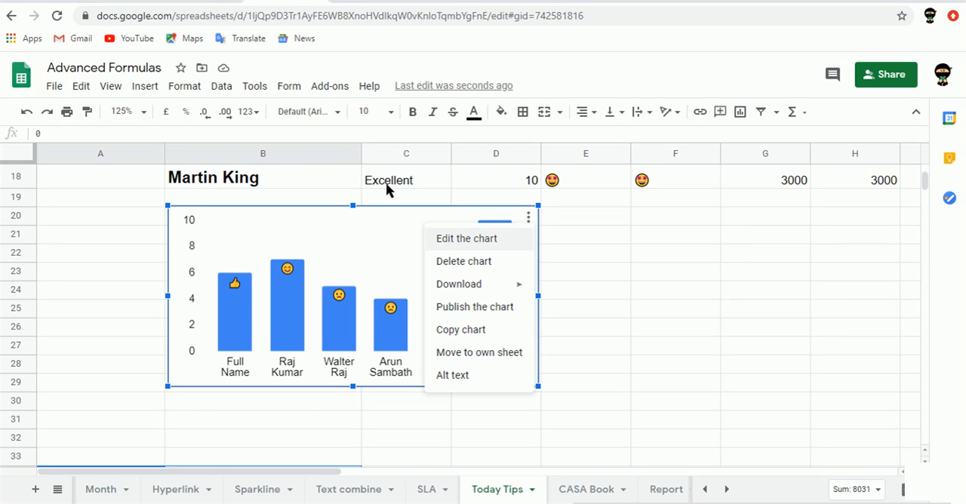
pyautogui.click(146, 88)
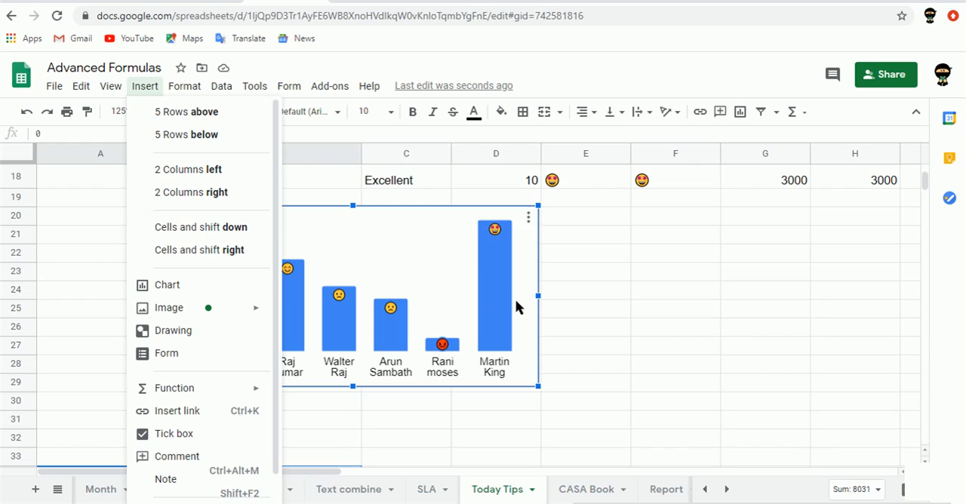
pyautogui.click(527, 220)
pyautogui.click(528, 219)
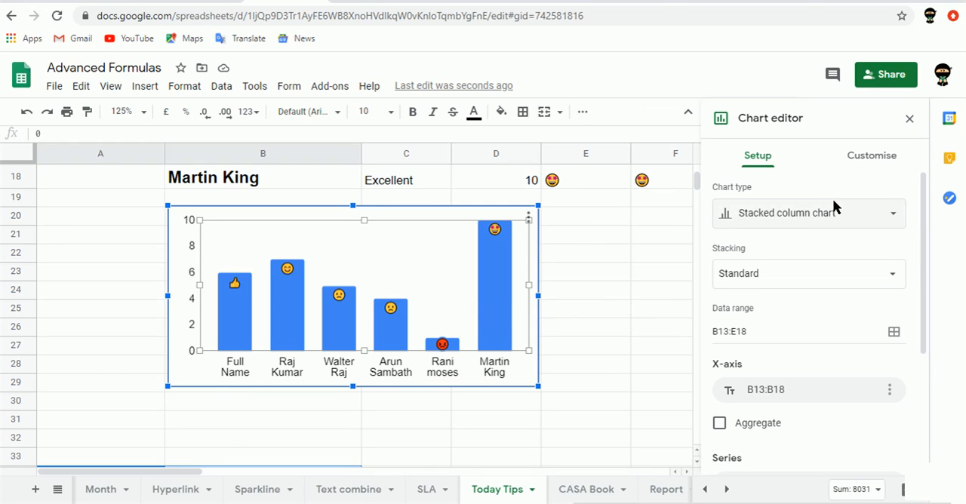
# Examine the chart's customisation categories and its setup of data range, X-axis, series and label range
pyautogui.click(875, 155)
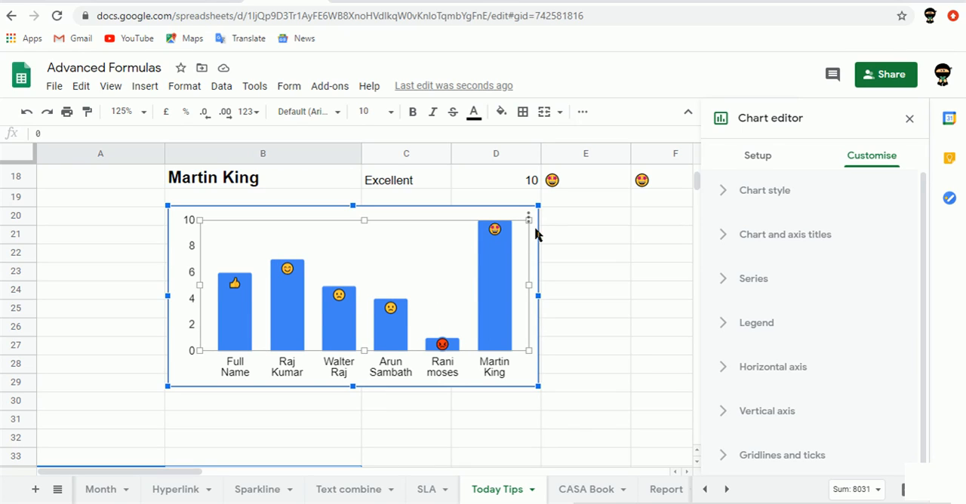
pyautogui.click(761, 161)
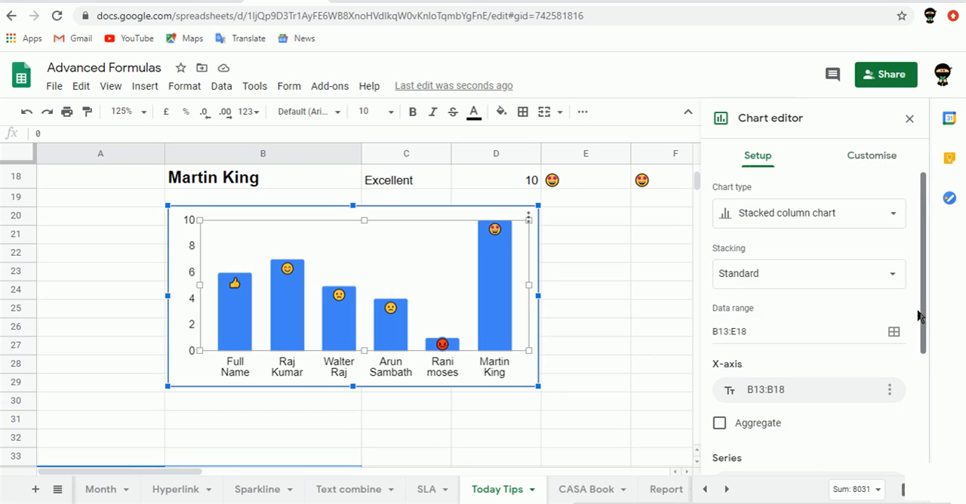
pyautogui.moveTo(926, 317); pyautogui.dragTo(927, 403)
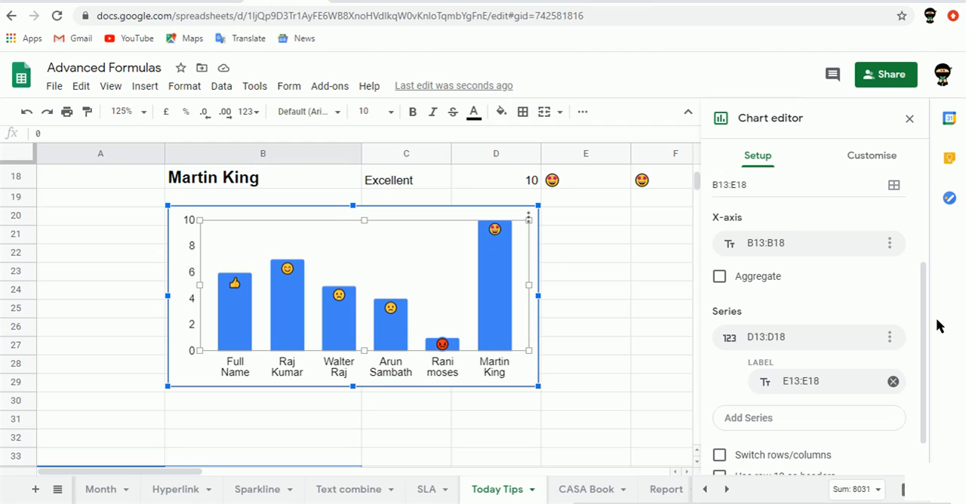
pyautogui.moveTo(923, 317); pyautogui.dragTo(924, 389)
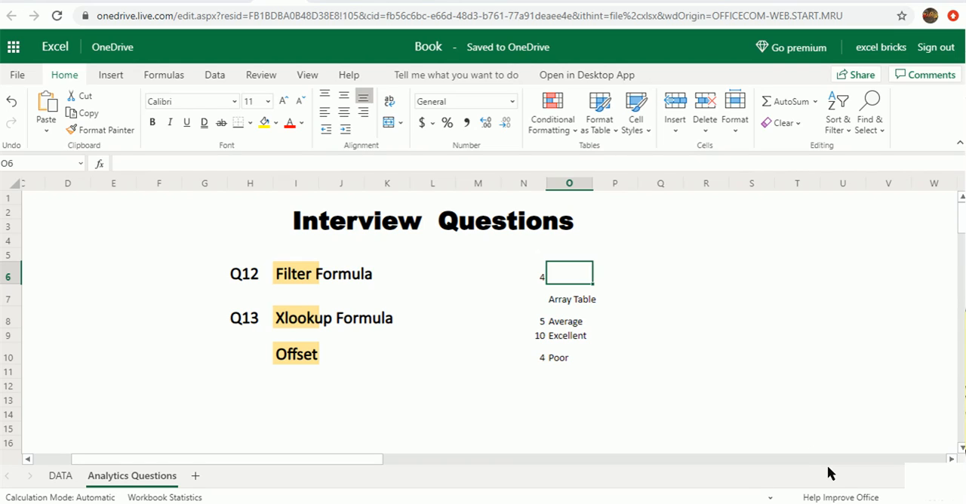
# In the Excel workbook's Analytics Questions sheet, start an XLOOKUP in O6 with lookup value N6 and absolute lookup array $N$8:$N$10
pyautogui.write('=XLOOKUP(')
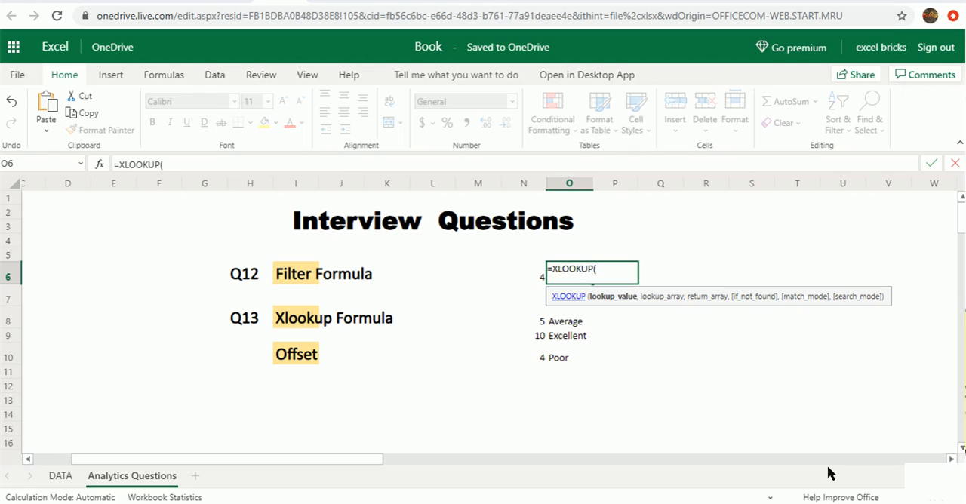
pyautogui.click(529, 276)
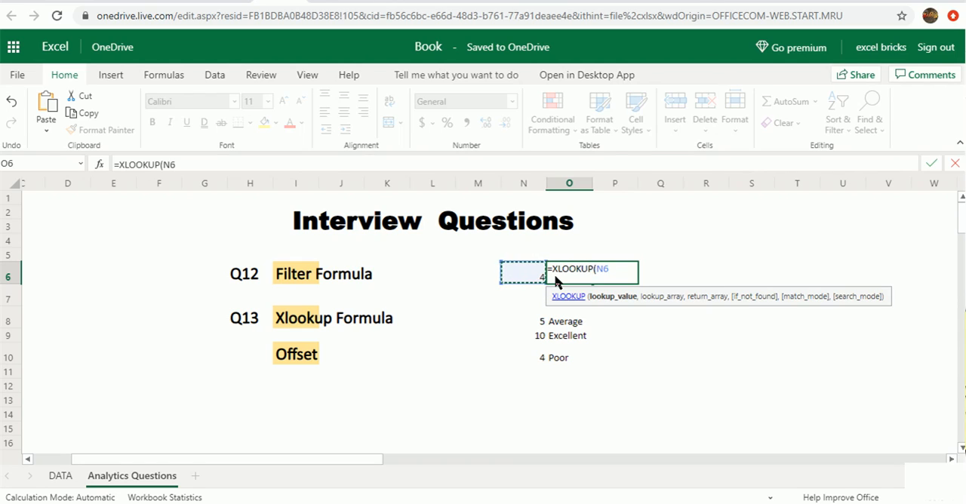
pyautogui.write(',')
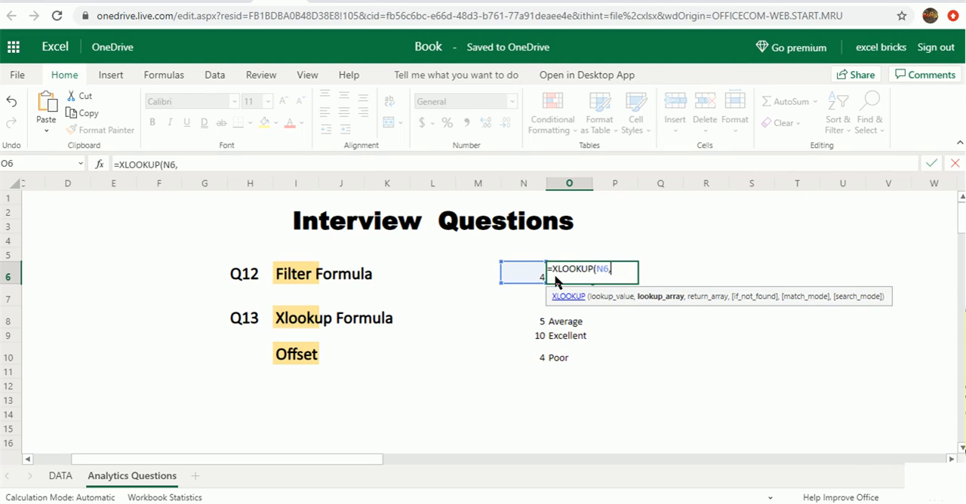
pyautogui.click(530, 325)
pyautogui.hotkey('ctrl', 'shift', 'Down')
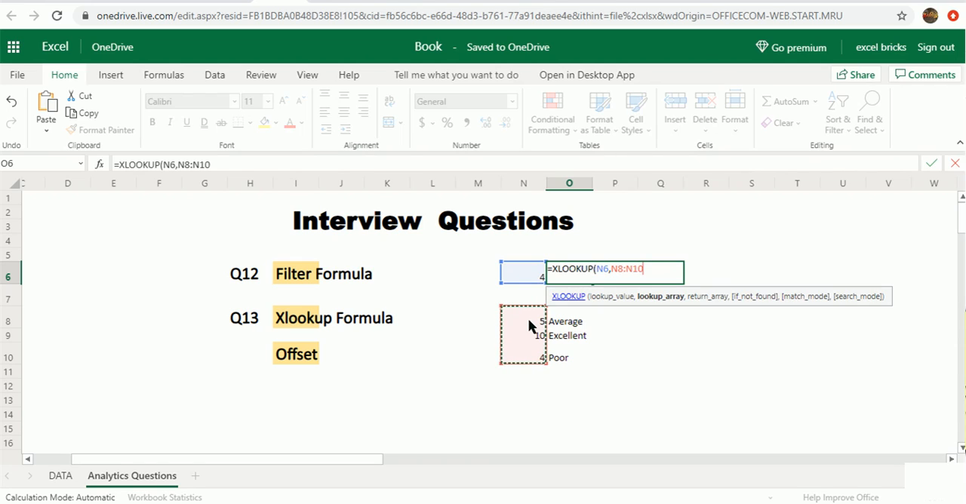
pyautogui.press('F4')
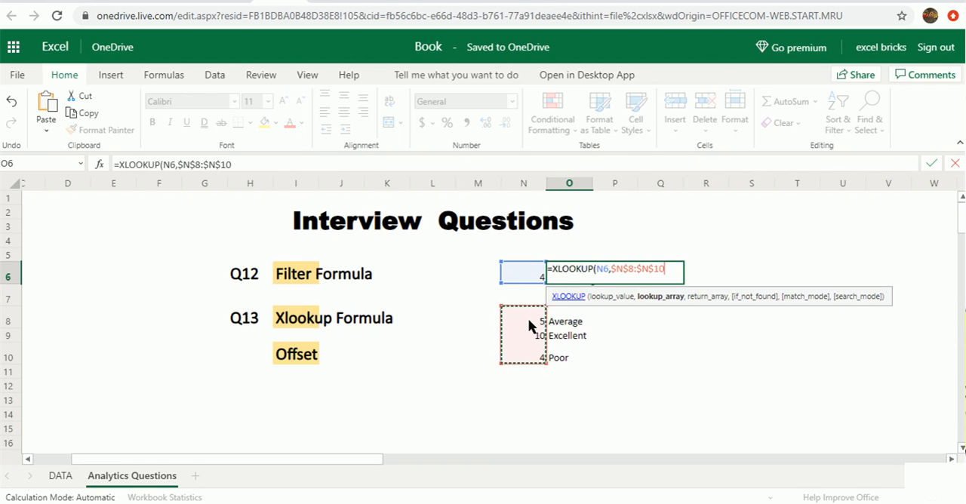
pyautogui.write(',')
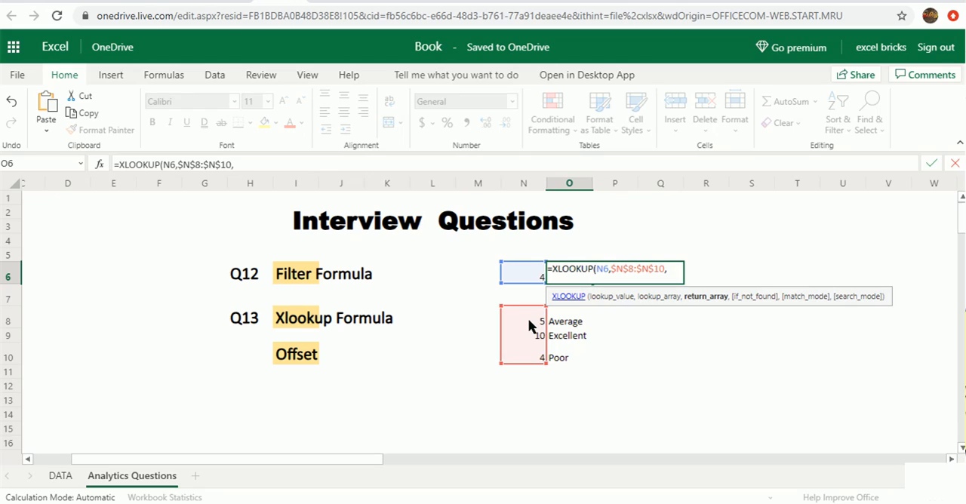
# Set the absolute range $O$8:$O$11 as the return array of the XLOOKUP in O6
pyautogui.write('P6')
pyautogui.click(574, 316)
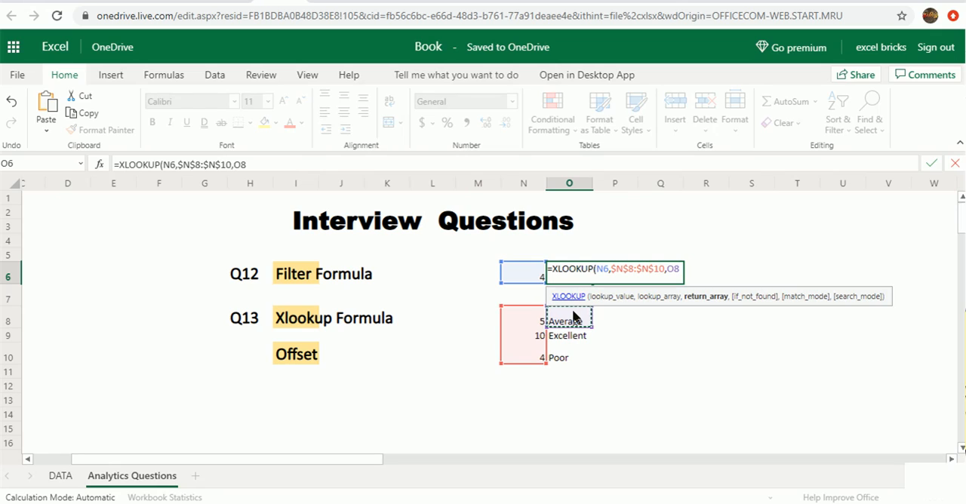
pyautogui.hotkey('shift', 'Down')
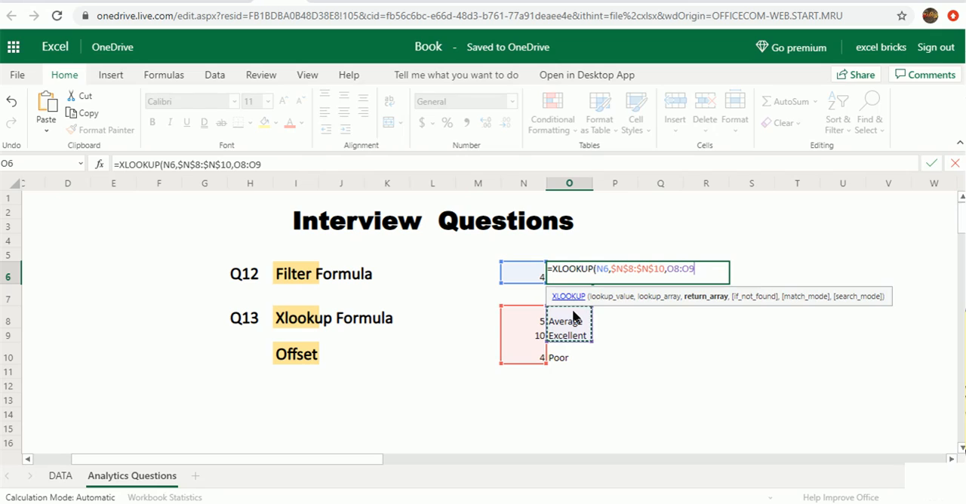
pyautogui.hotkey('shift', 'Down')
pyautogui.hotkey('shift', 'Down')
pyautogui.hotkey('shift', 'Down')
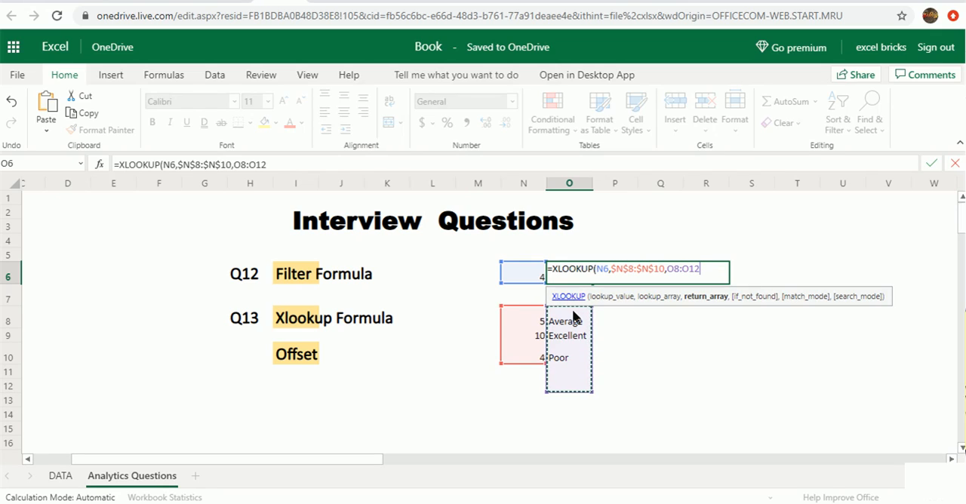
pyautogui.hotkey('shift', 'Up')
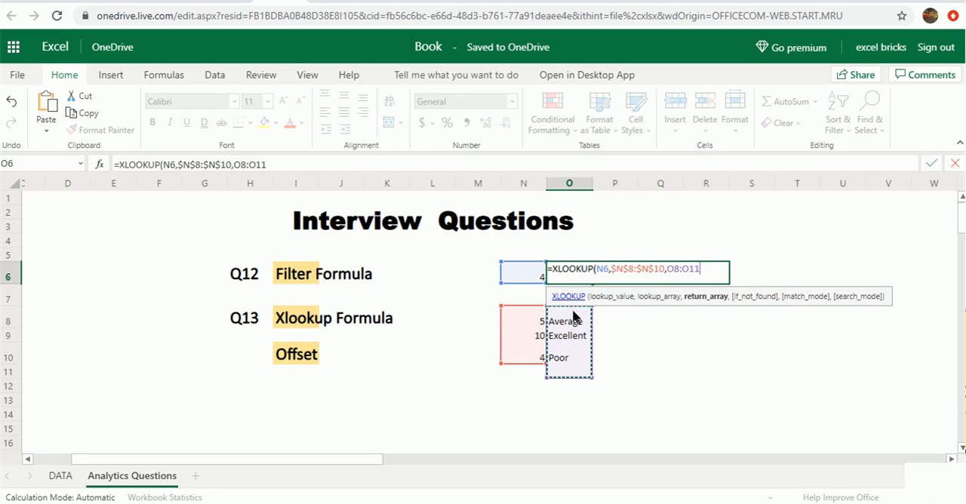
pyautogui.press('F4')
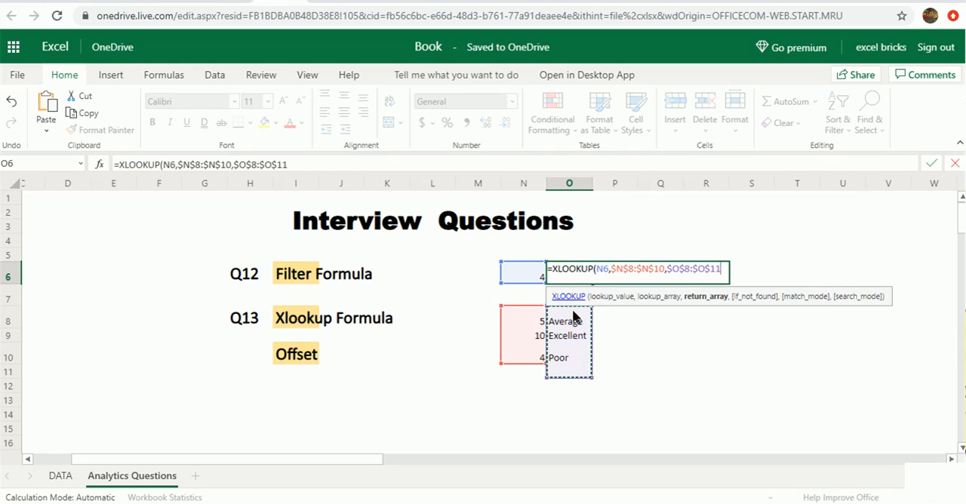
# Set the XLOOKUP's if-not-found value to an empty string "" and apply the formula in O6
pyautogui.write(',')
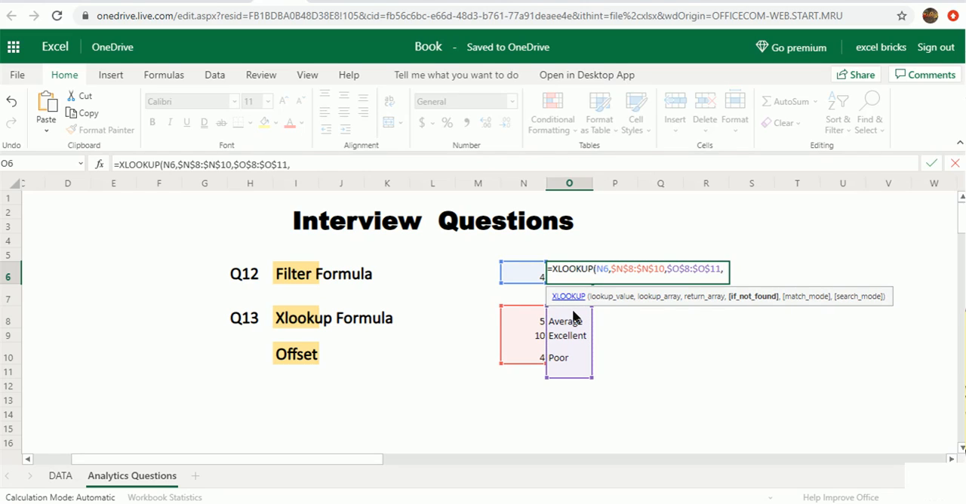
pyautogui.write('""')
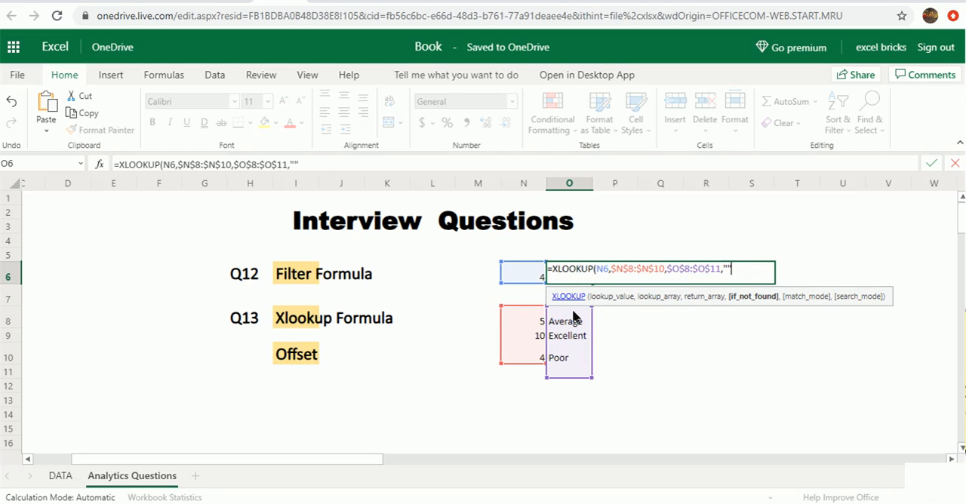
pyautogui.write(')')
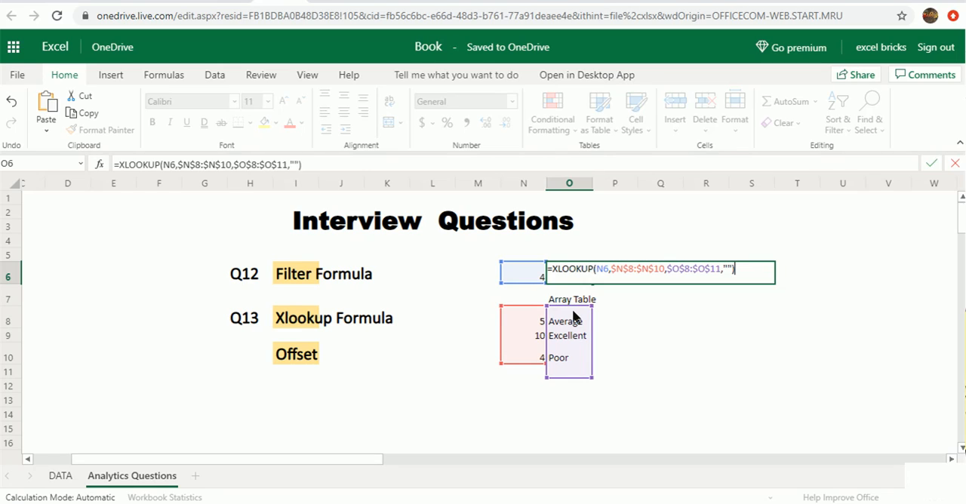
pyautogui.press('Return')
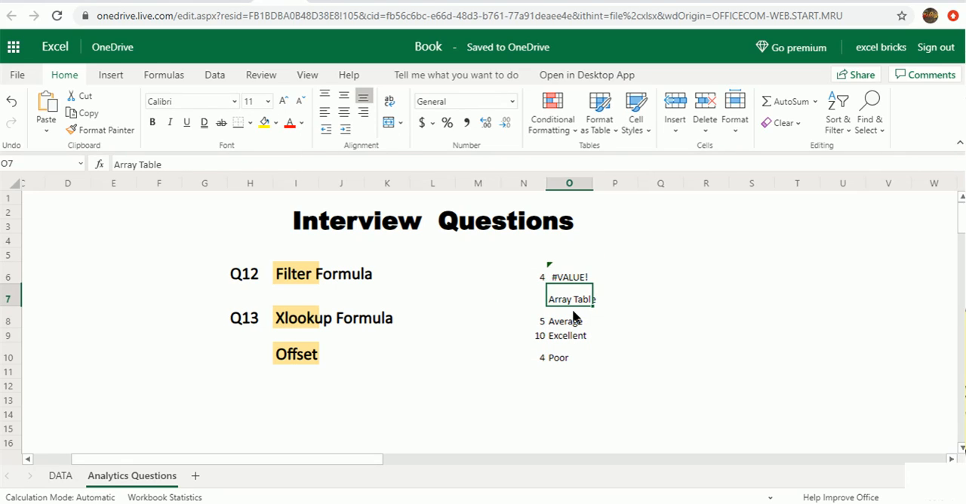
# Change the return array in O6's XLOOKUP formula to $O$8:$O$10 and apply the formula
pyautogui.press('Up')
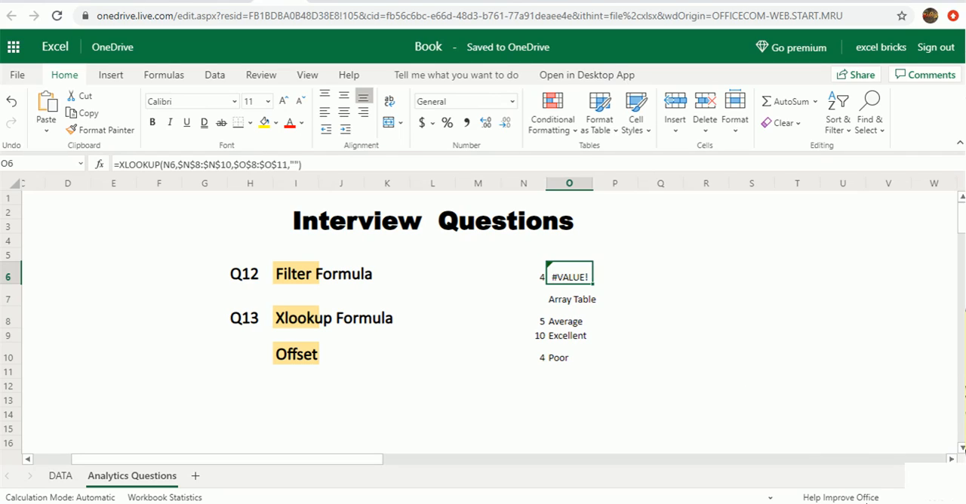
pyautogui.press('F2')
pyautogui.hotkey('ctrl', 'shift', 'Return')
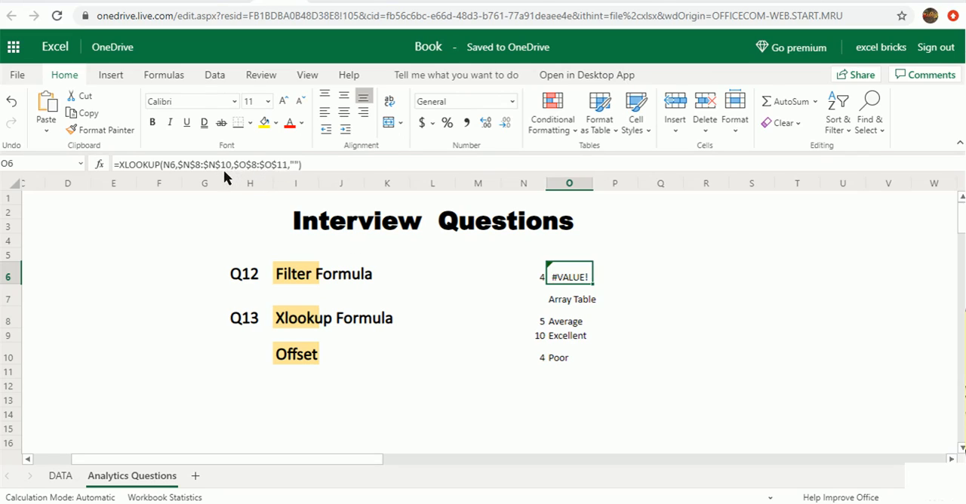
pyautogui.click(288, 165)
pyautogui.press('BackSpace')
pyautogui.write('0')
pyautogui.click(323, 163)
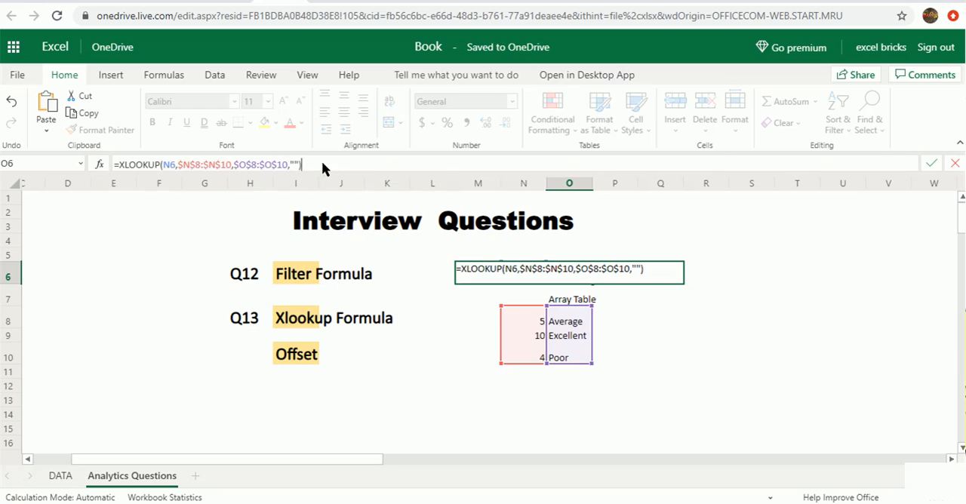
pyautogui.press('Return')
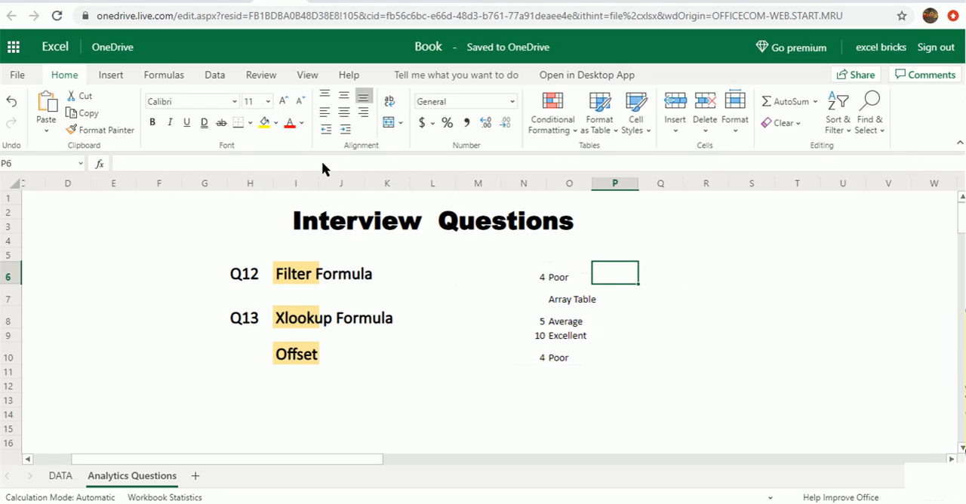